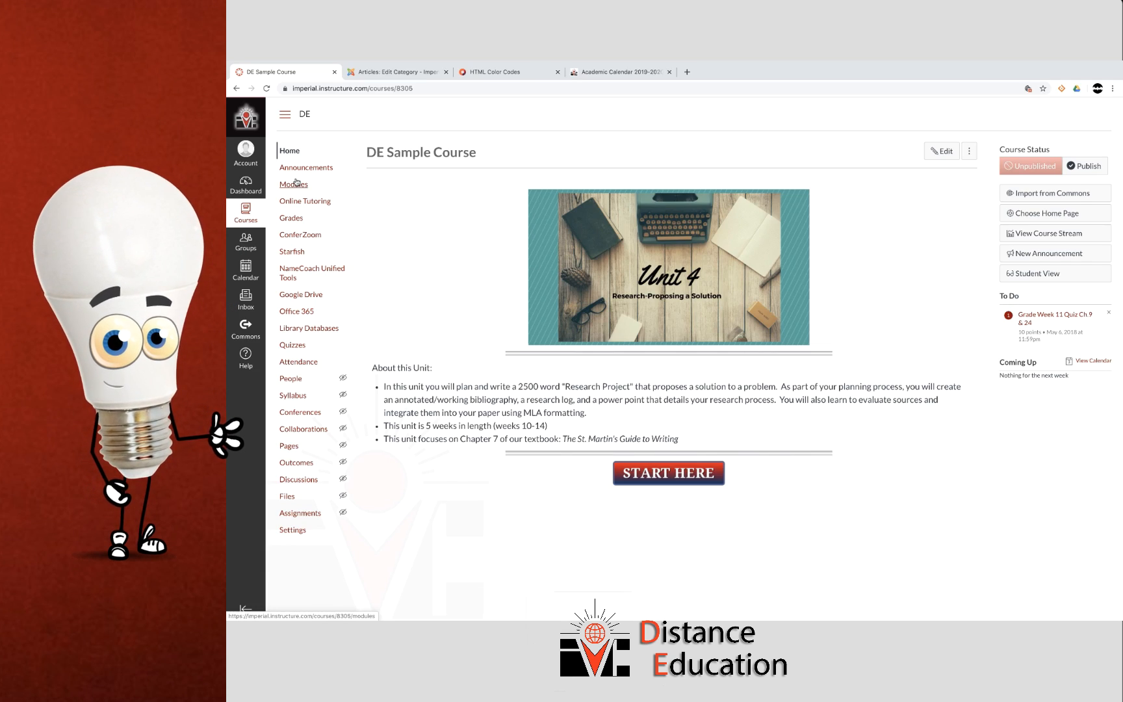
# Step: Create a new course module named "Example Week 1"
pyautogui.click(296, 182)
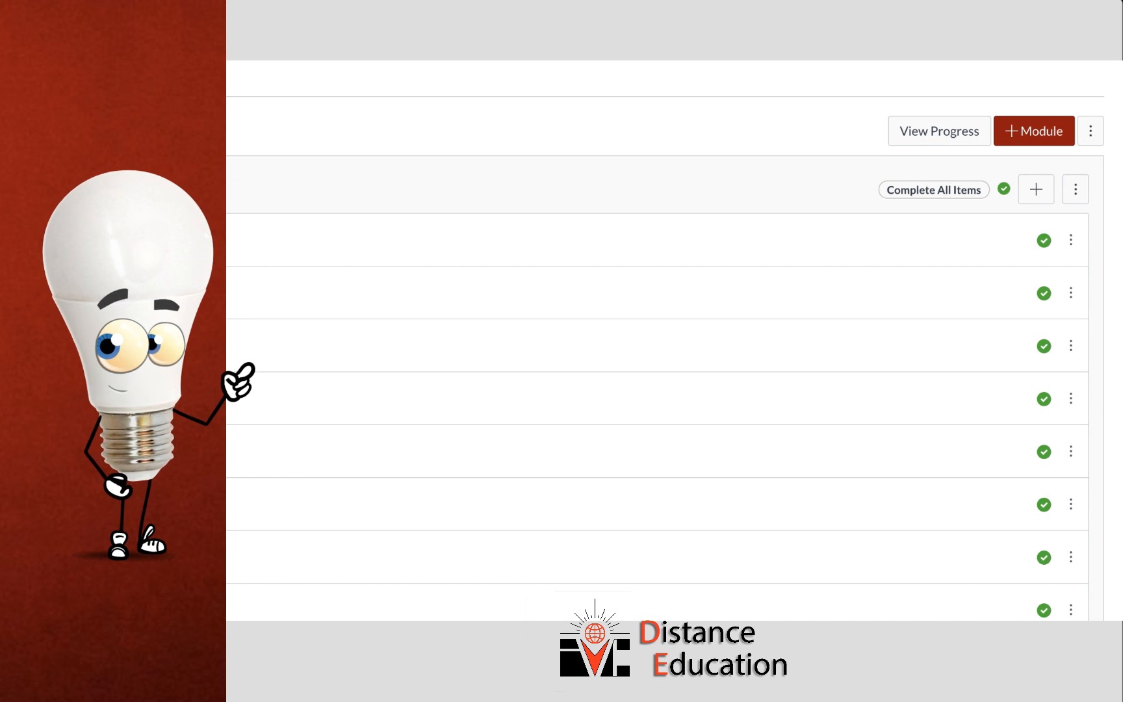
pyautogui.click(1018, 130)
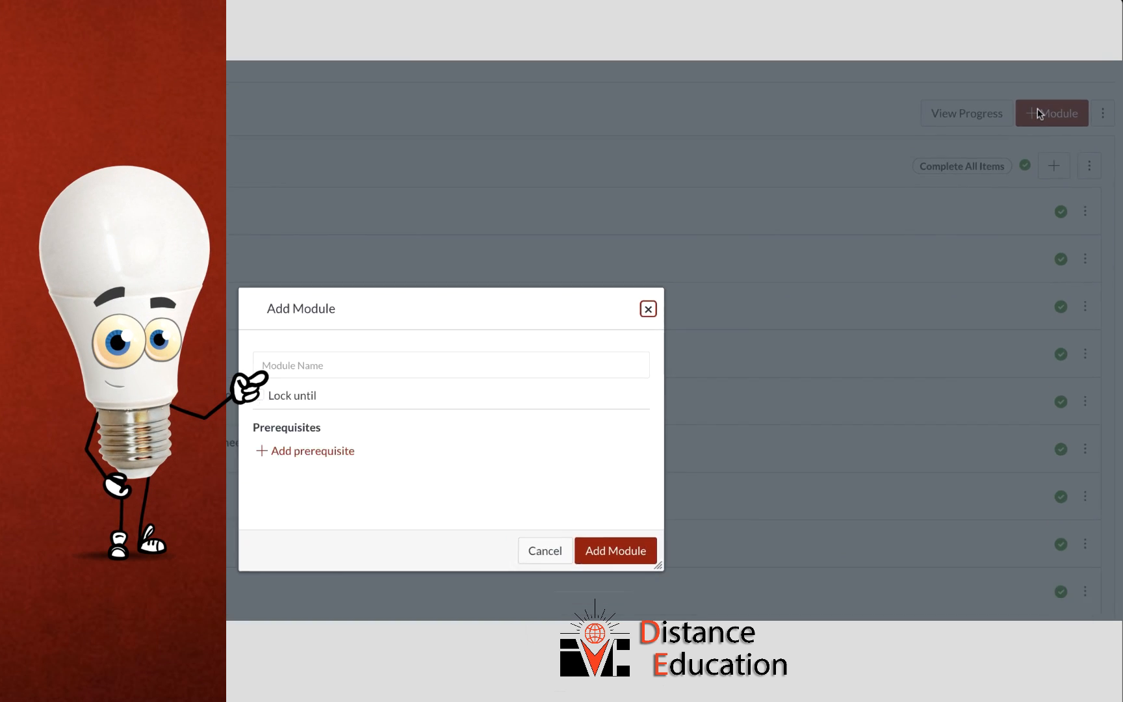
pyautogui.click(388, 363)
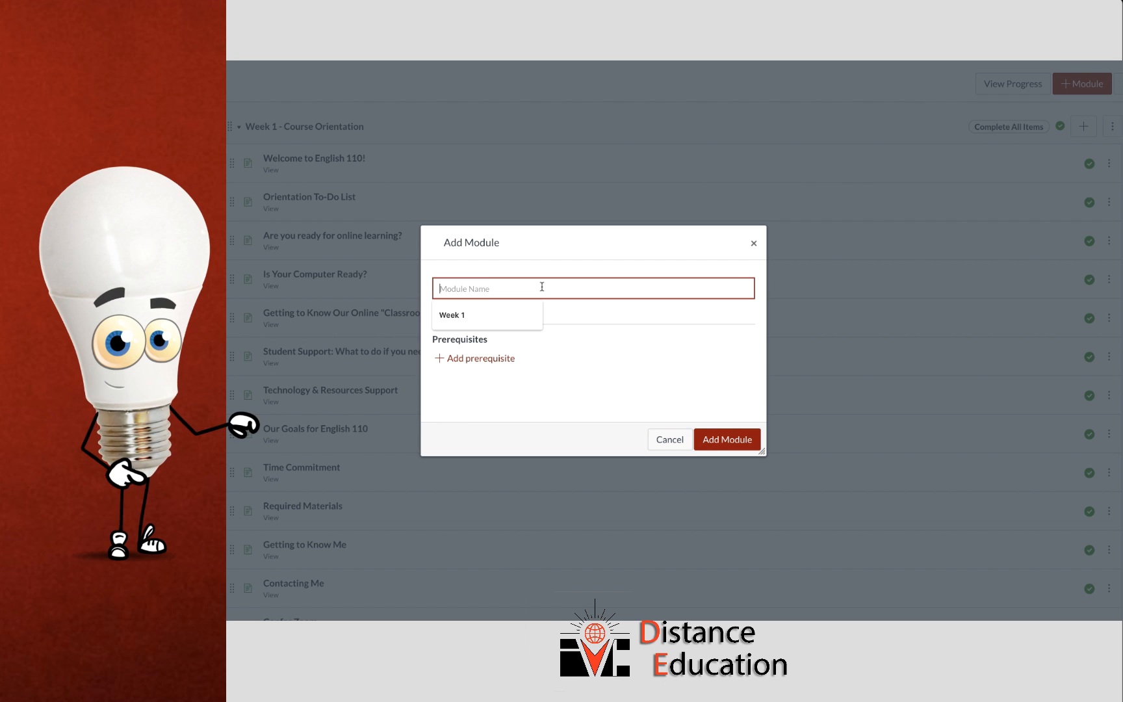
pyautogui.write('Example Week 1')
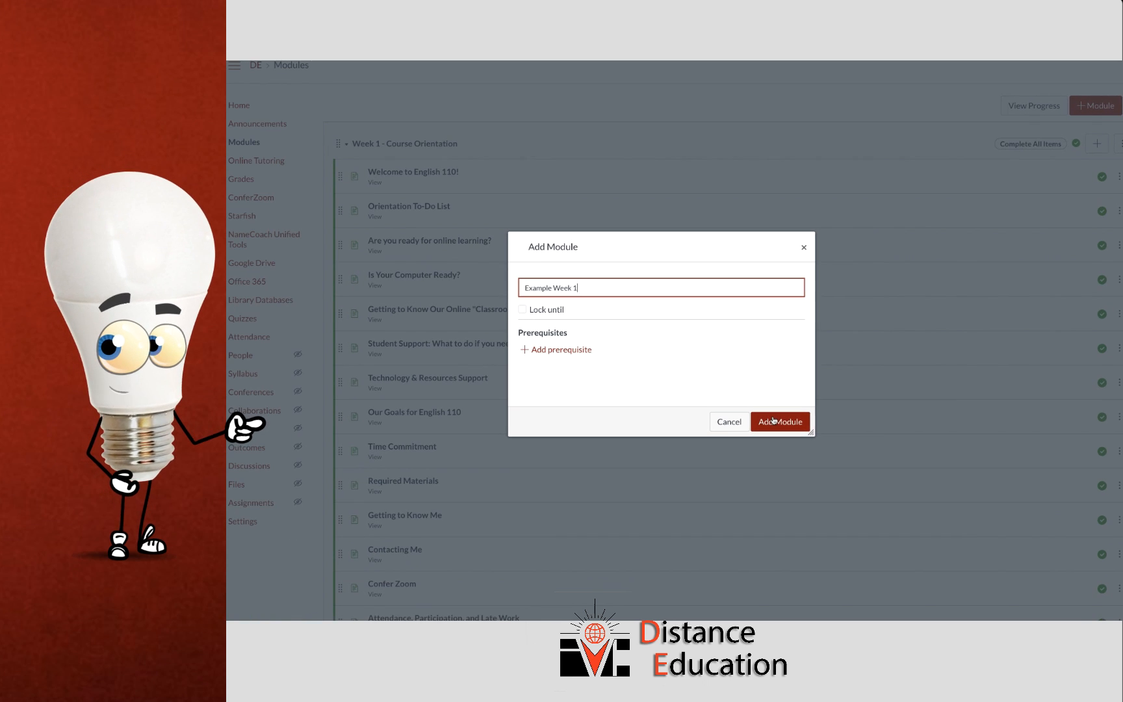
pyautogui.click(774, 419)
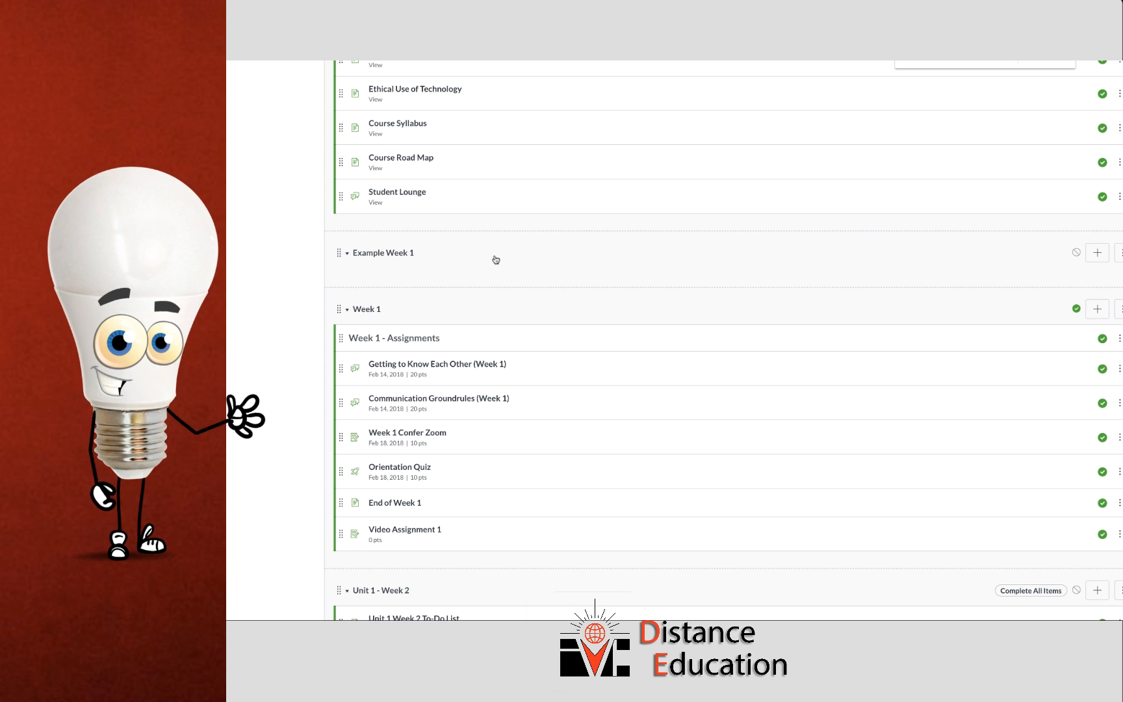
# Step: Add the existing Week 1 Confer Zoom assignment to the Example Week 1 module
pyautogui.click(1098, 252)
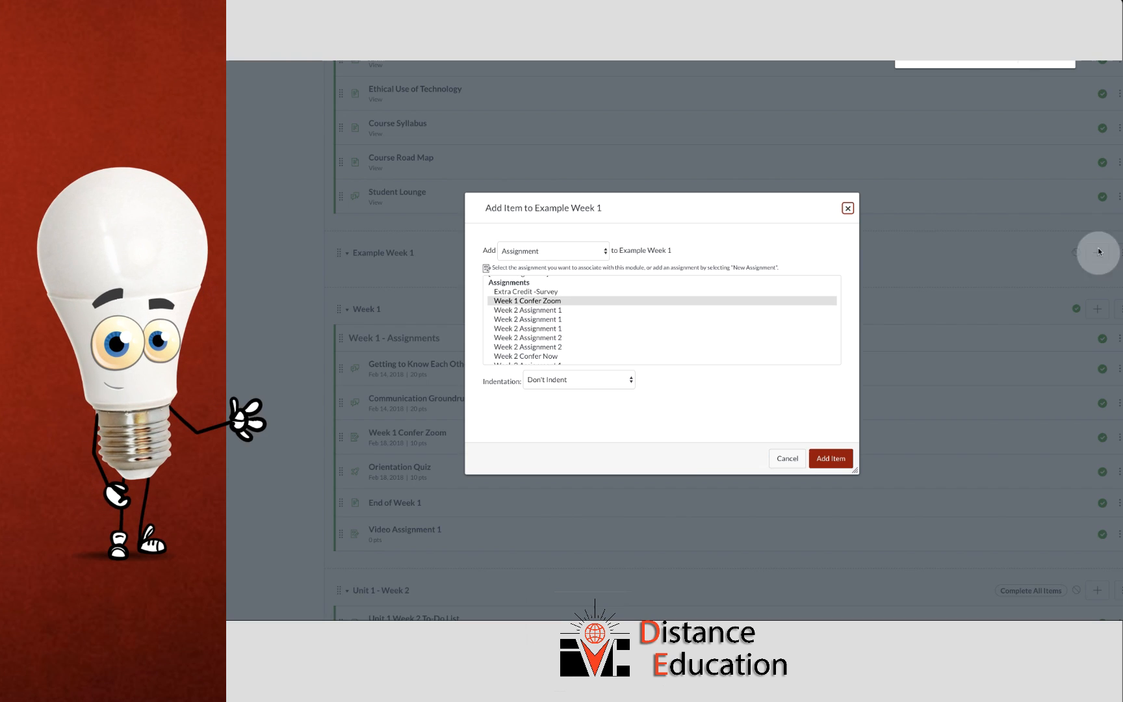
pyautogui.click(554, 293)
pyautogui.click(823, 458)
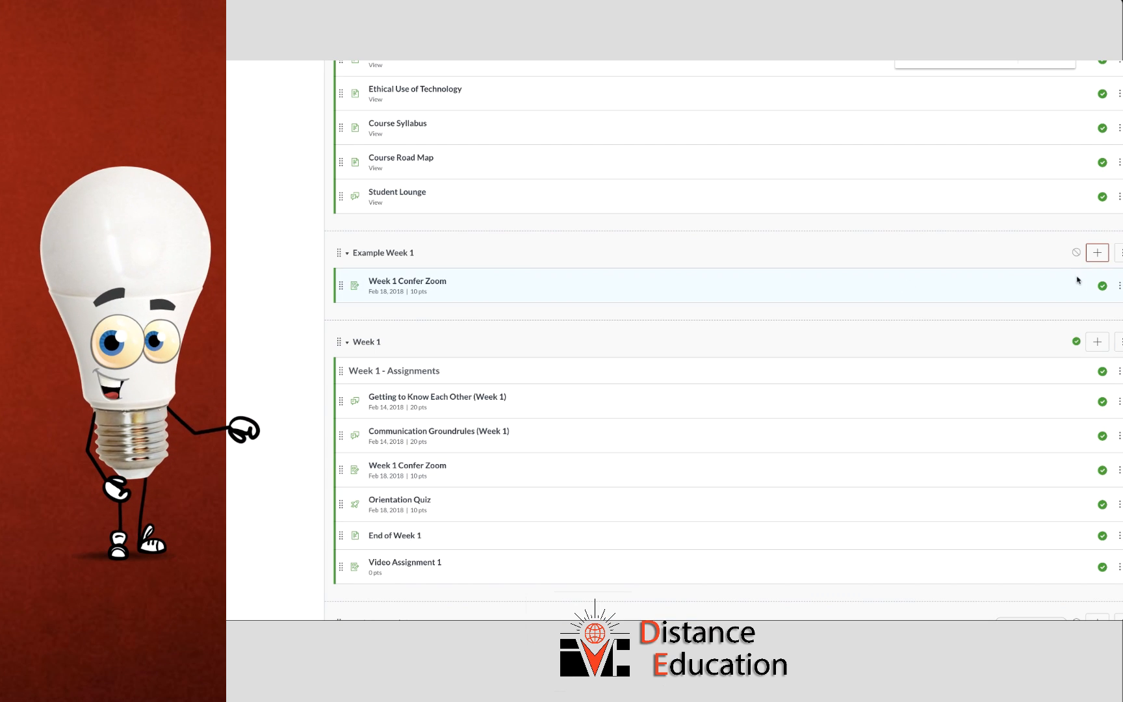
# Step: Add a new discussion topic named "topic discussion" to the Example Week 1 module, without indentation
pyautogui.click(1097, 252)
pyautogui.click(591, 258)
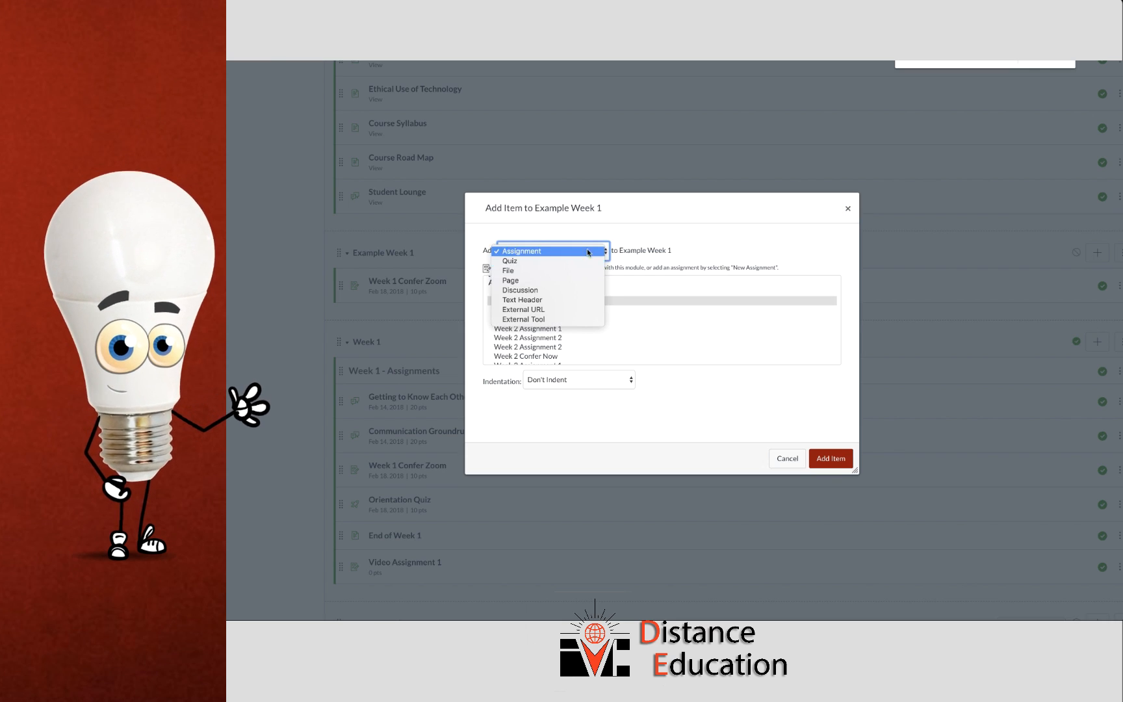
pyautogui.click(589, 292)
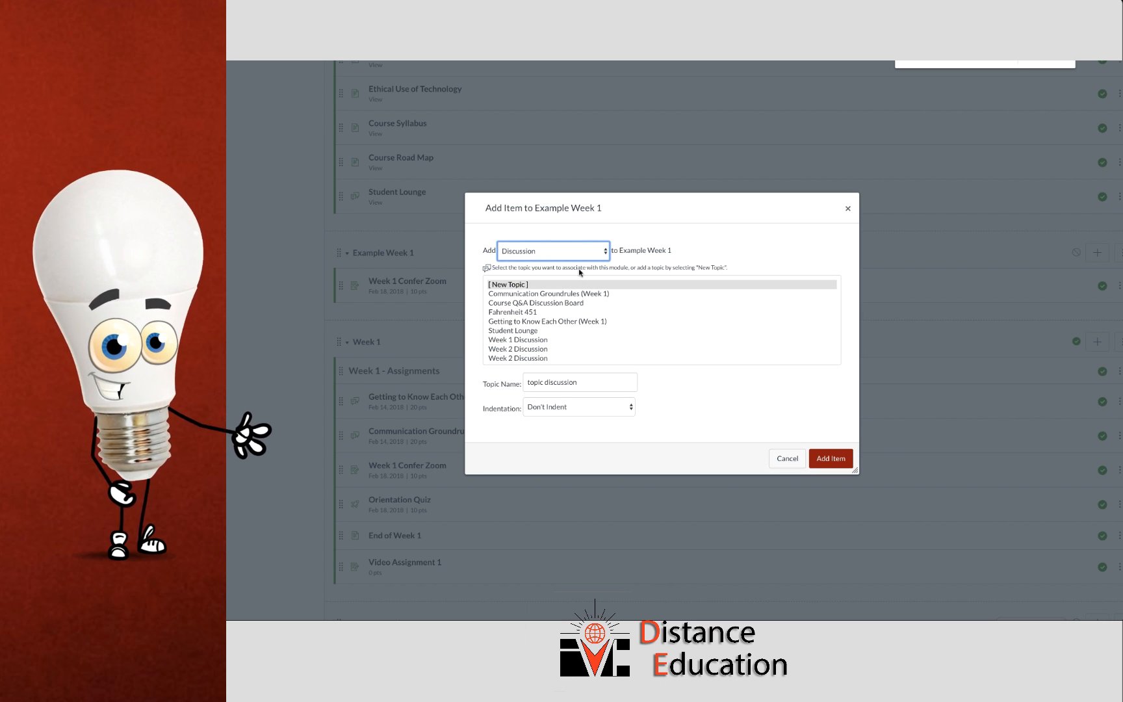
pyautogui.click(582, 385)
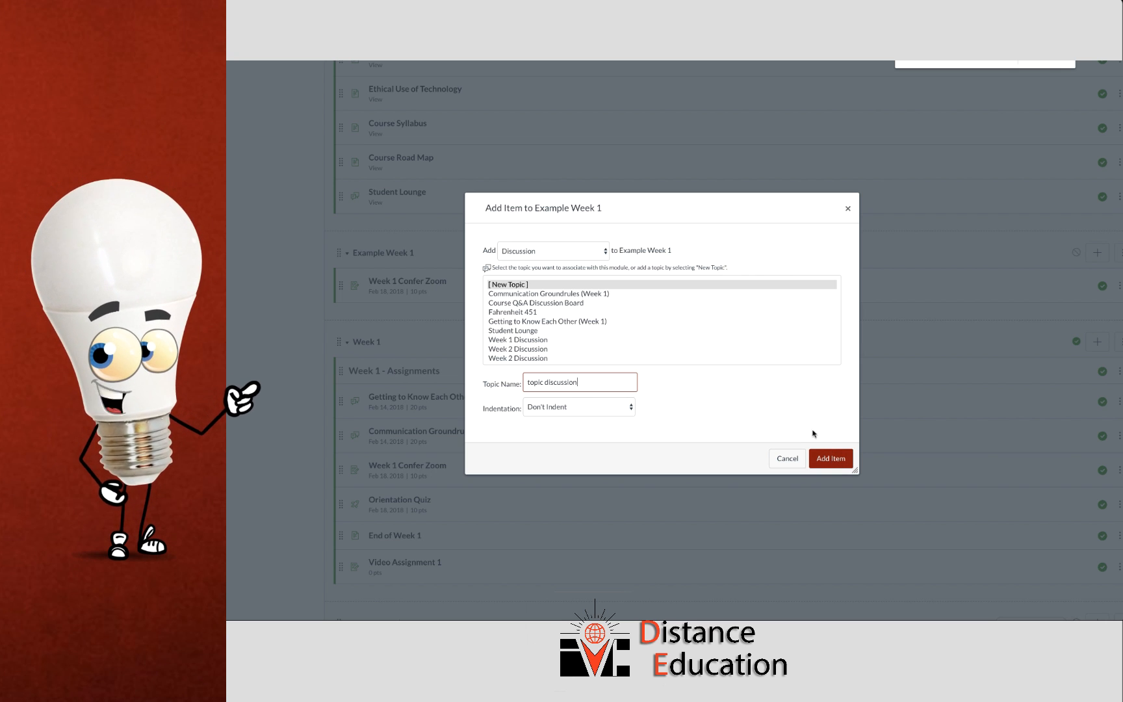
pyautogui.click(756, 290)
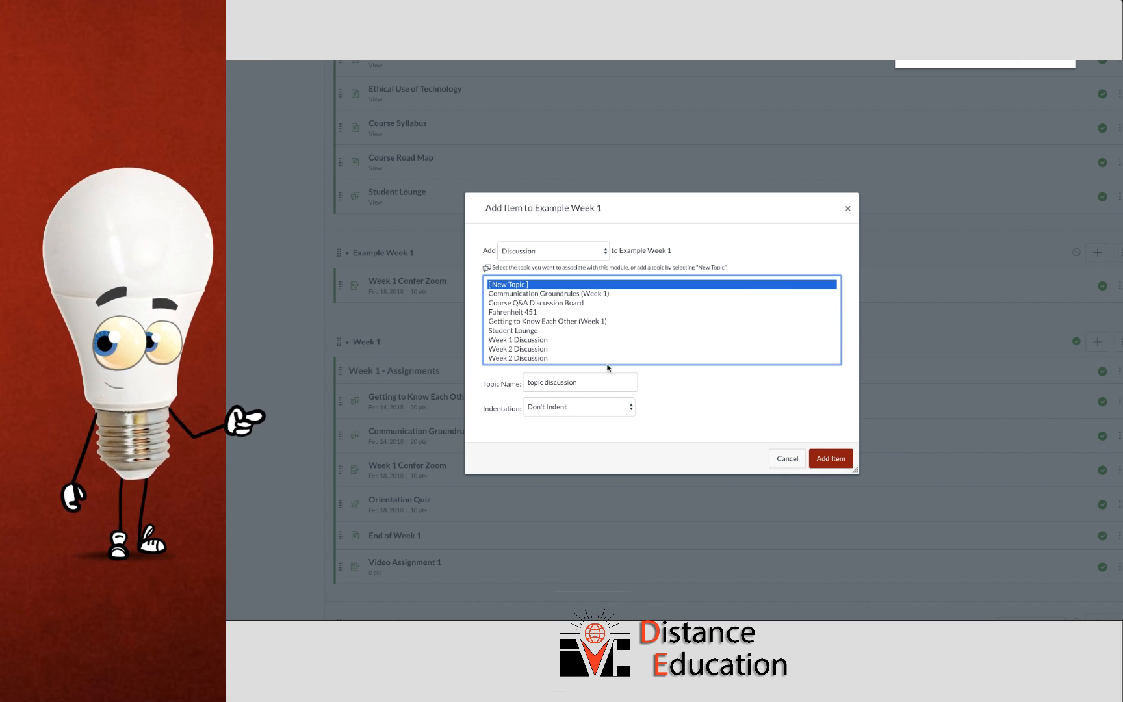
pyautogui.click(834, 462)
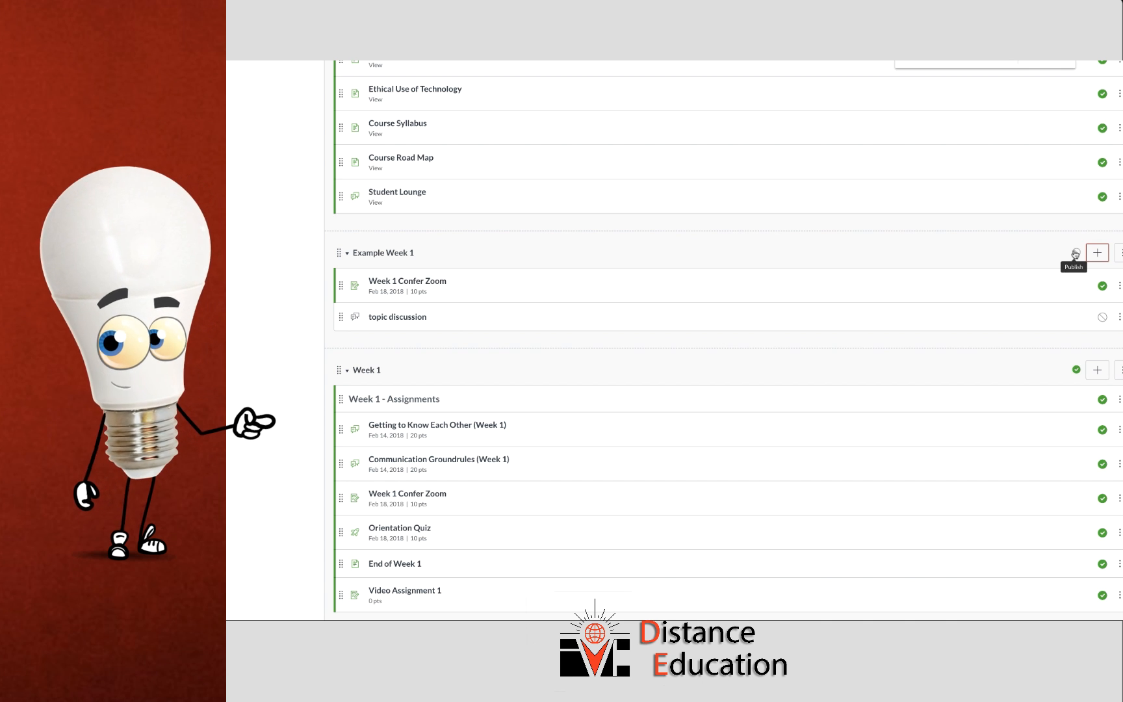
# Step: Publish the Example Week 1 module and its topic discussion item
pyautogui.click(1076, 254)
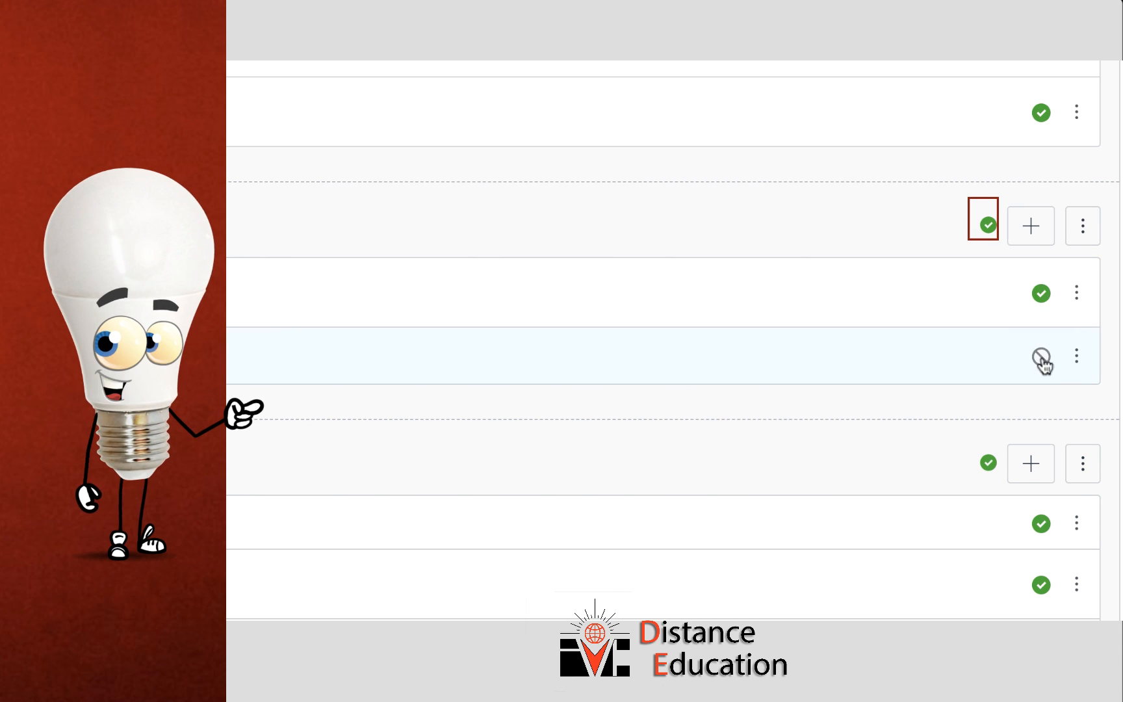
pyautogui.click(1042, 293)
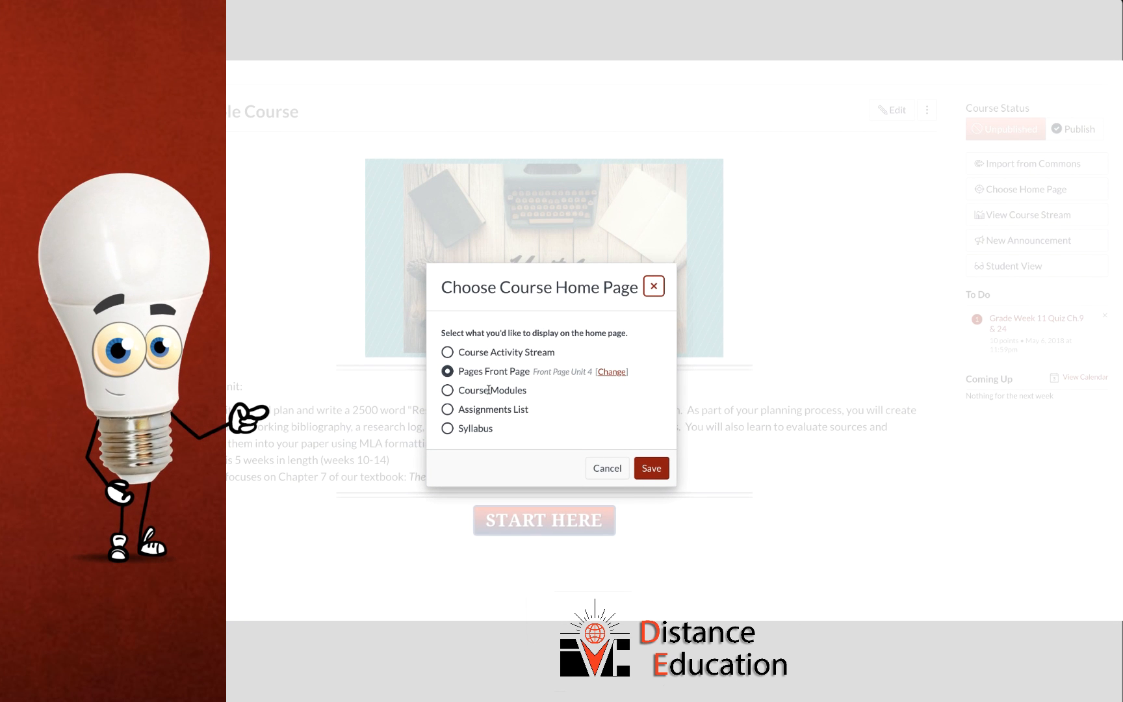
# Step: Set the course home page to display Course Modules and publish the course
pyautogui.click(447, 390)
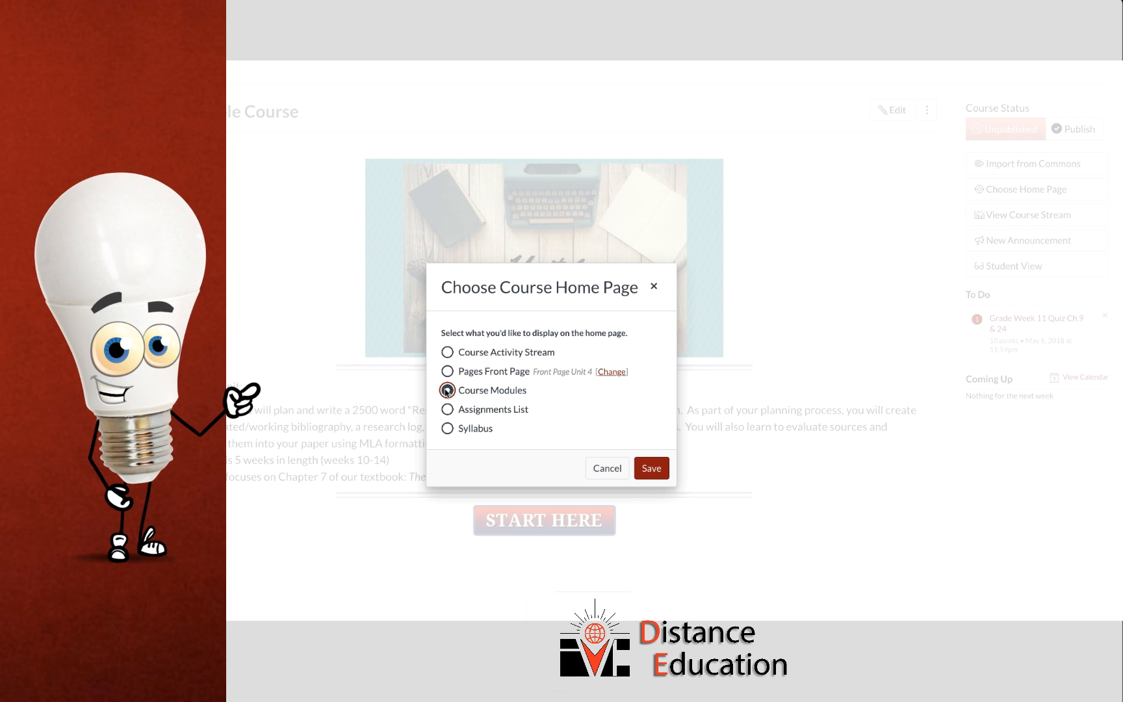
pyautogui.click(651, 471)
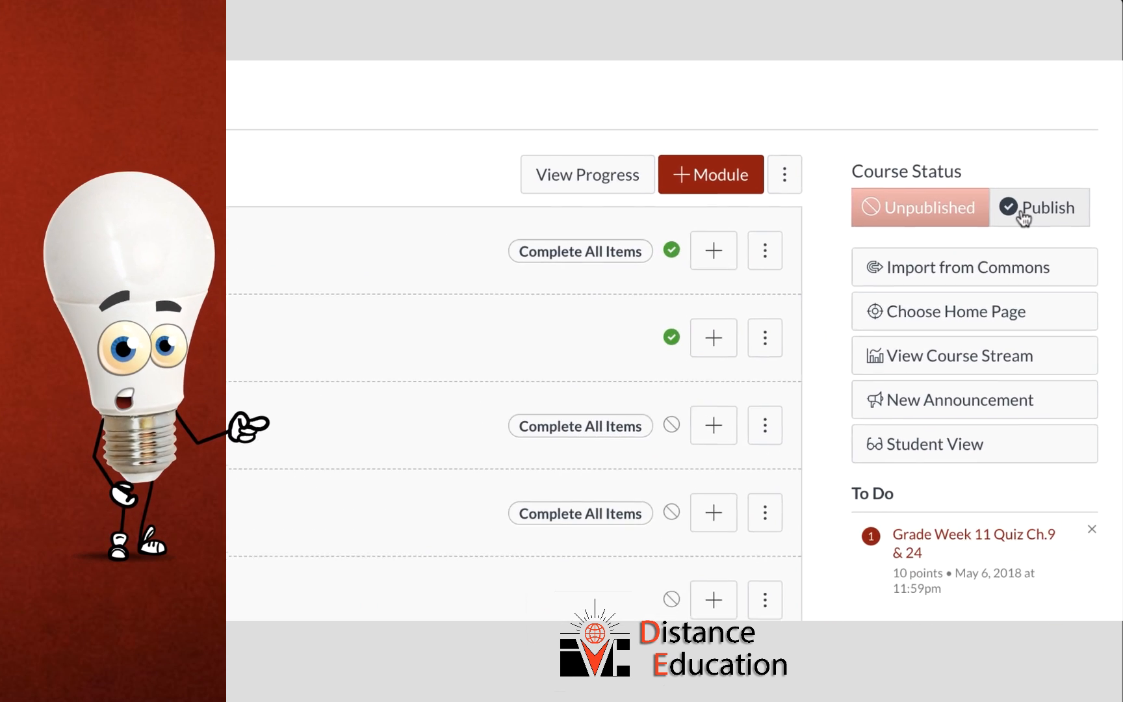
pyautogui.click(1023, 214)
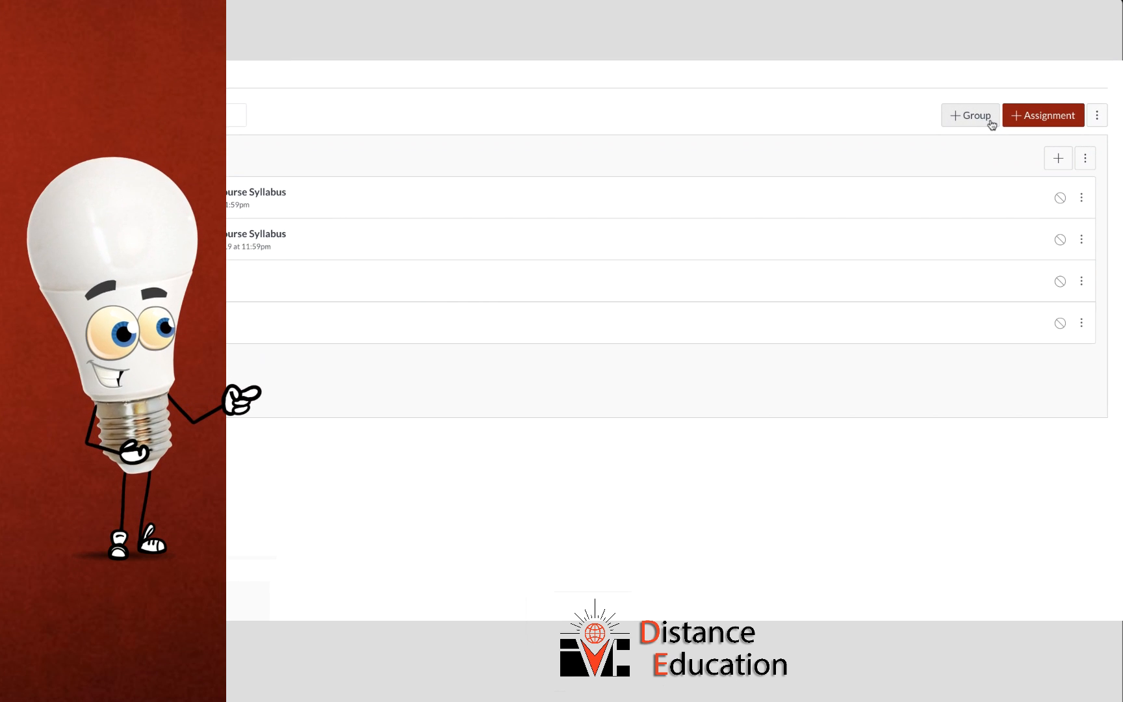
# Step: Start a new assignment in the How course and name it "Sample Assignment"
pyautogui.click(1019, 114)
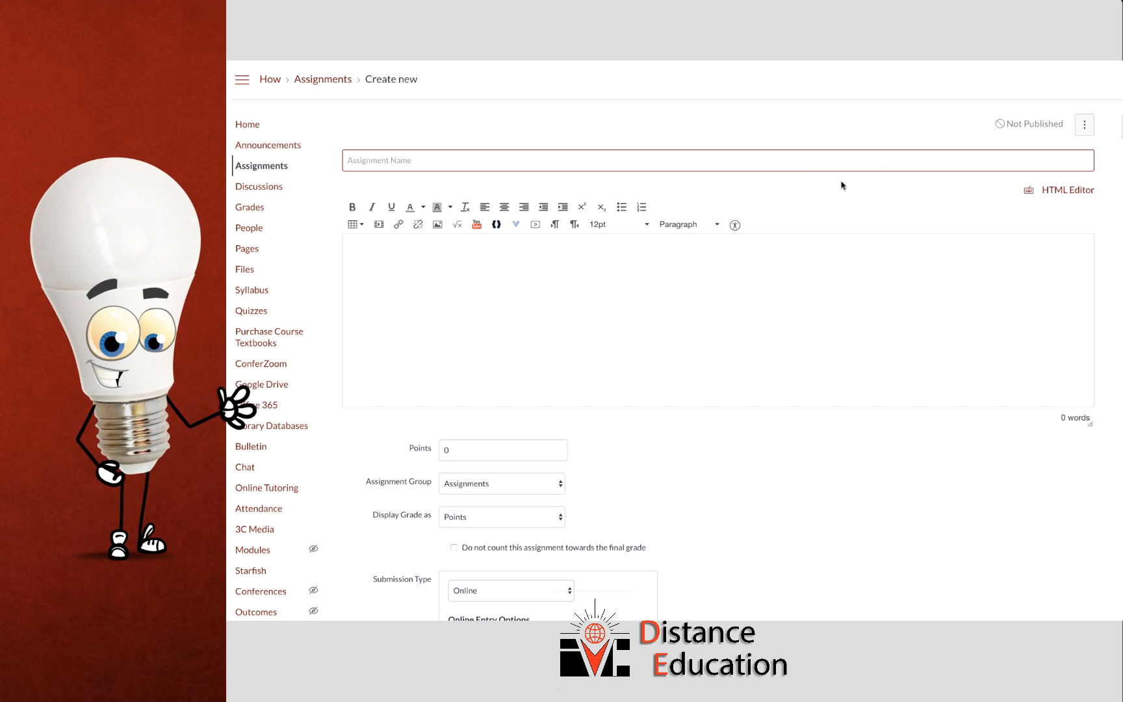
pyautogui.write('Sam')
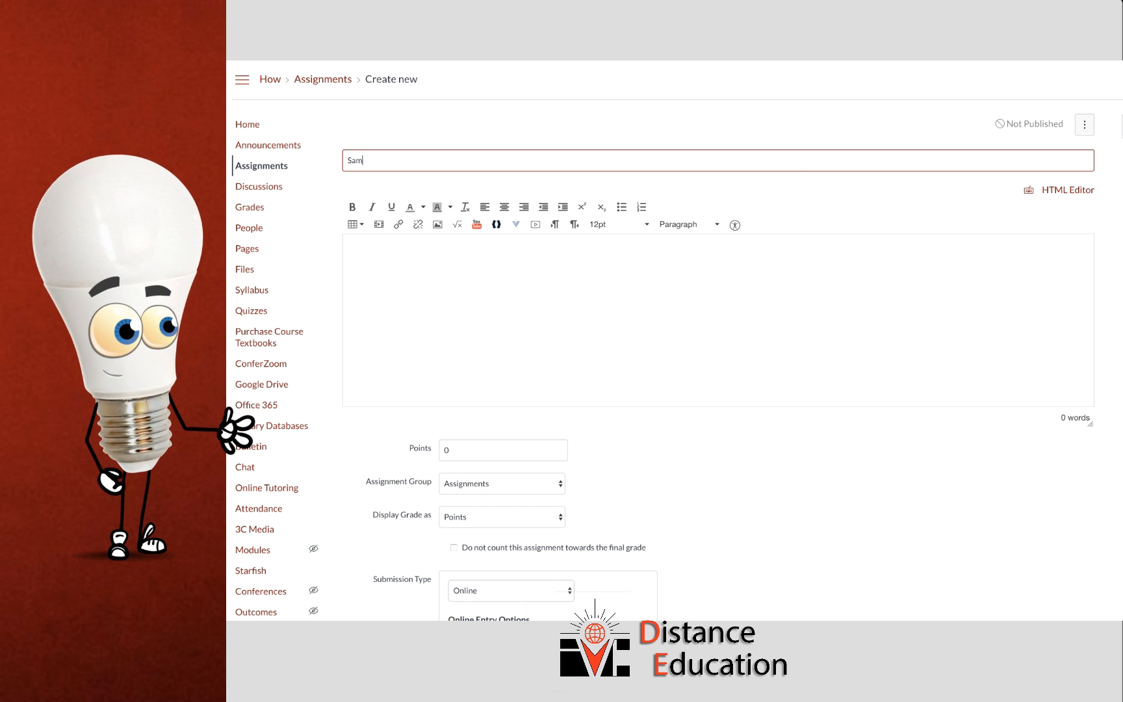
pyautogui.write('ple Ass')
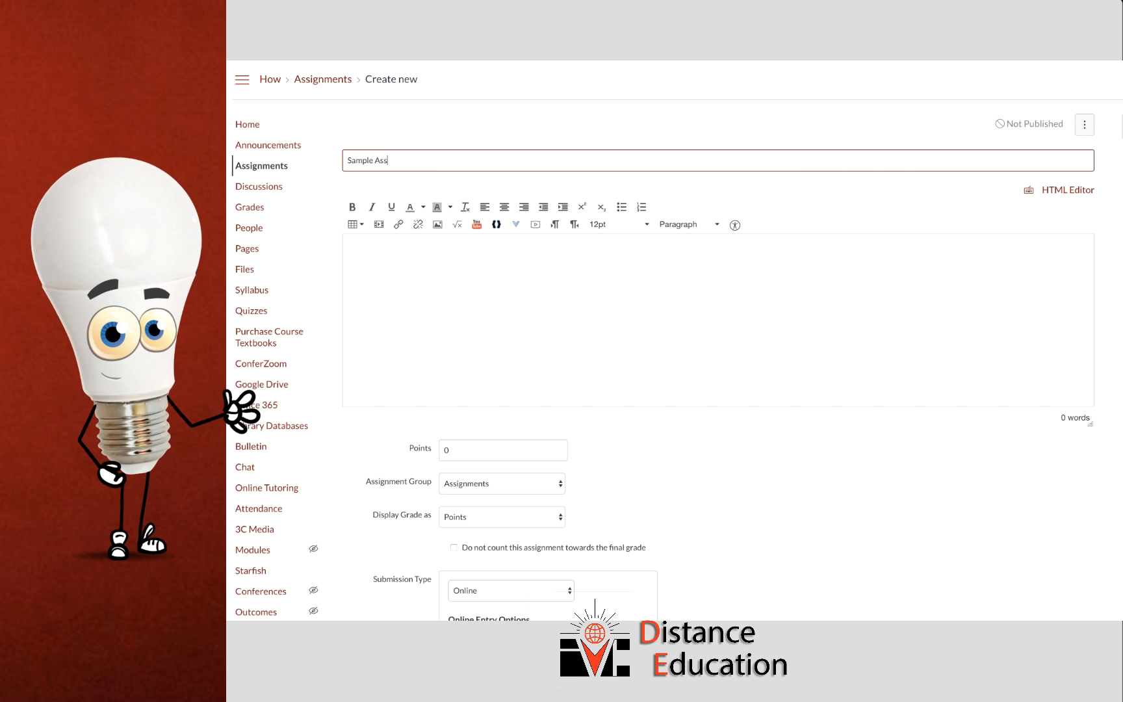
pyautogui.write('ignment')
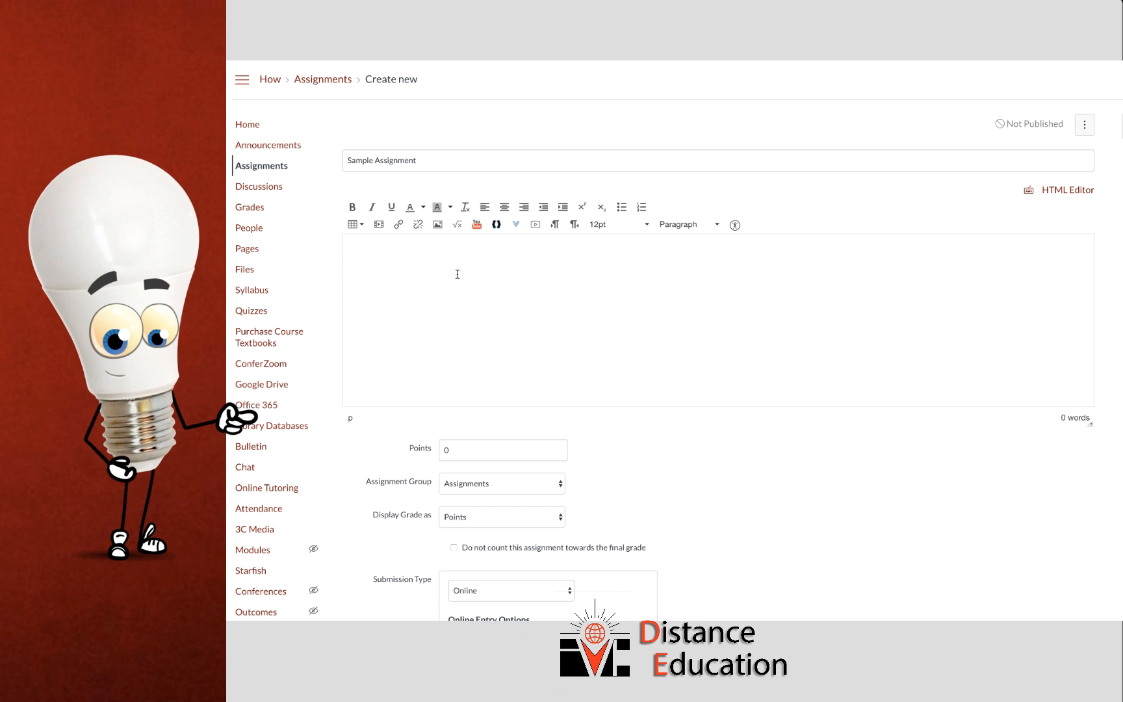
# Step: Enter the description "Add instructions about the assignment. Be clear with your instructions. It's the only information the students will have to complete the work."
pyautogui.write('Add ')
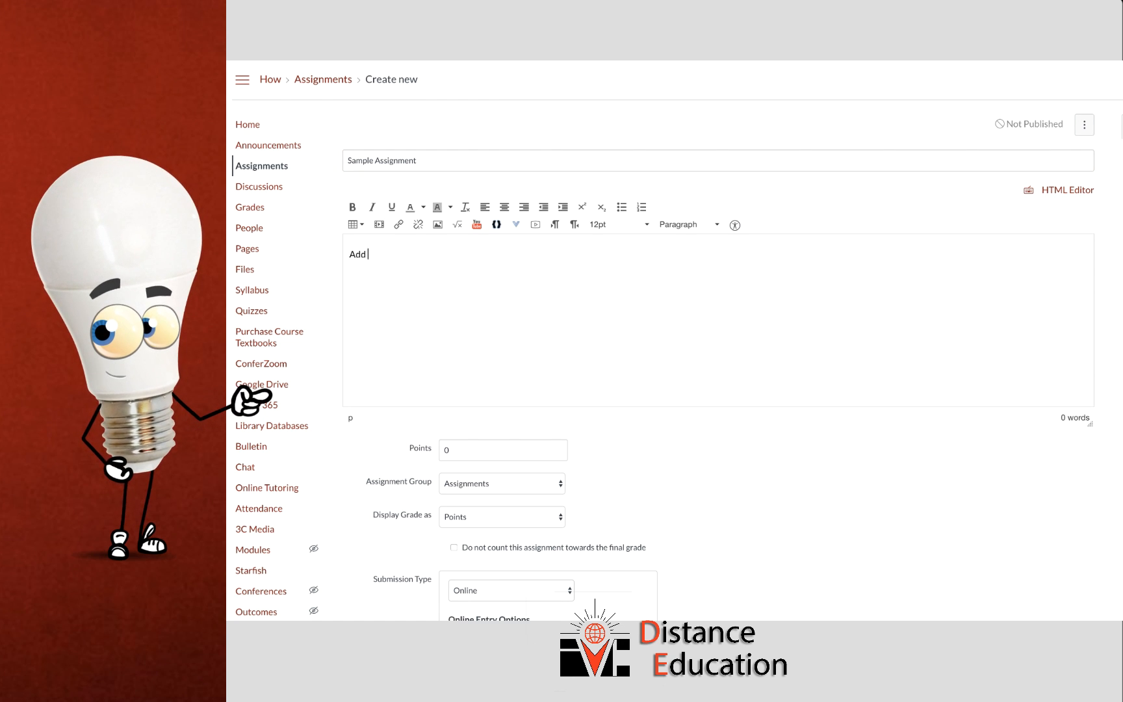
pyautogui.write('instructions about the assignment. ')
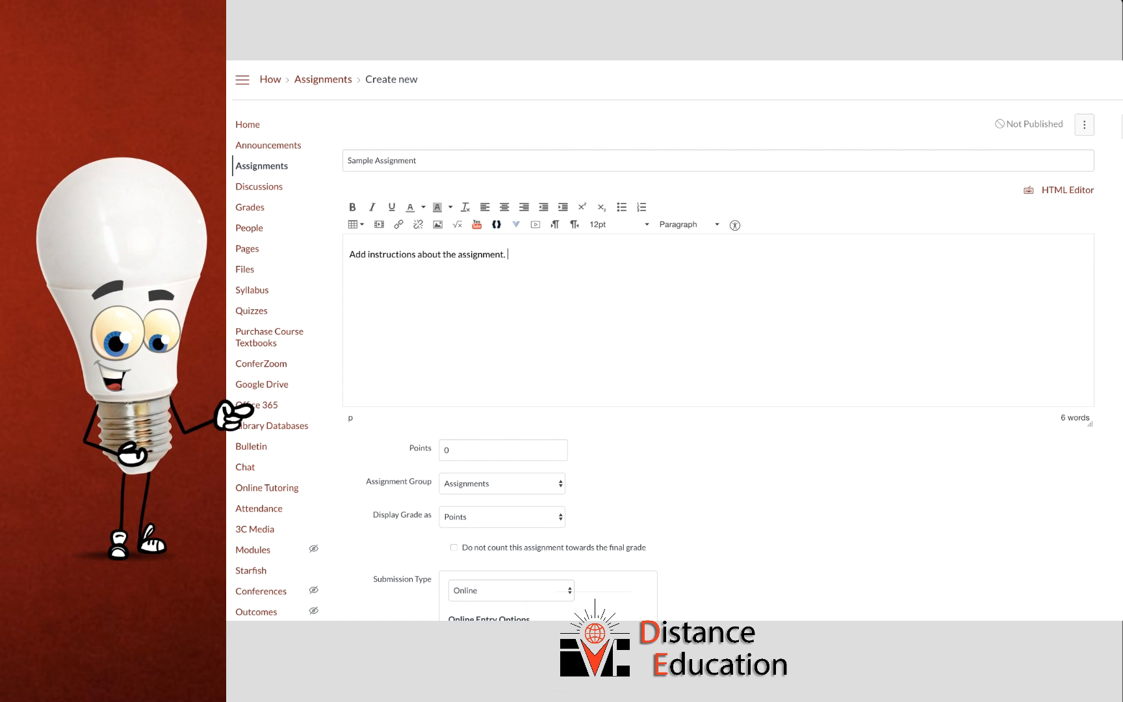
pyautogui.write('Be clear with your instructions.')
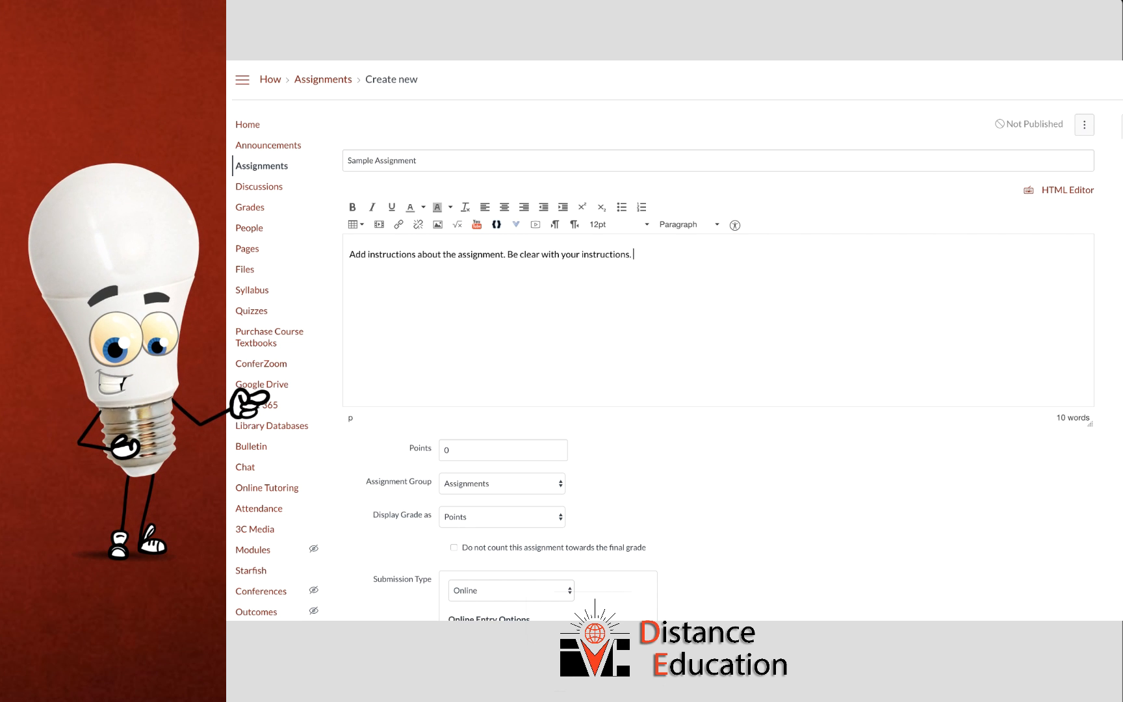
pyautogui.write(" It's the only information the students will have to complete the work.")
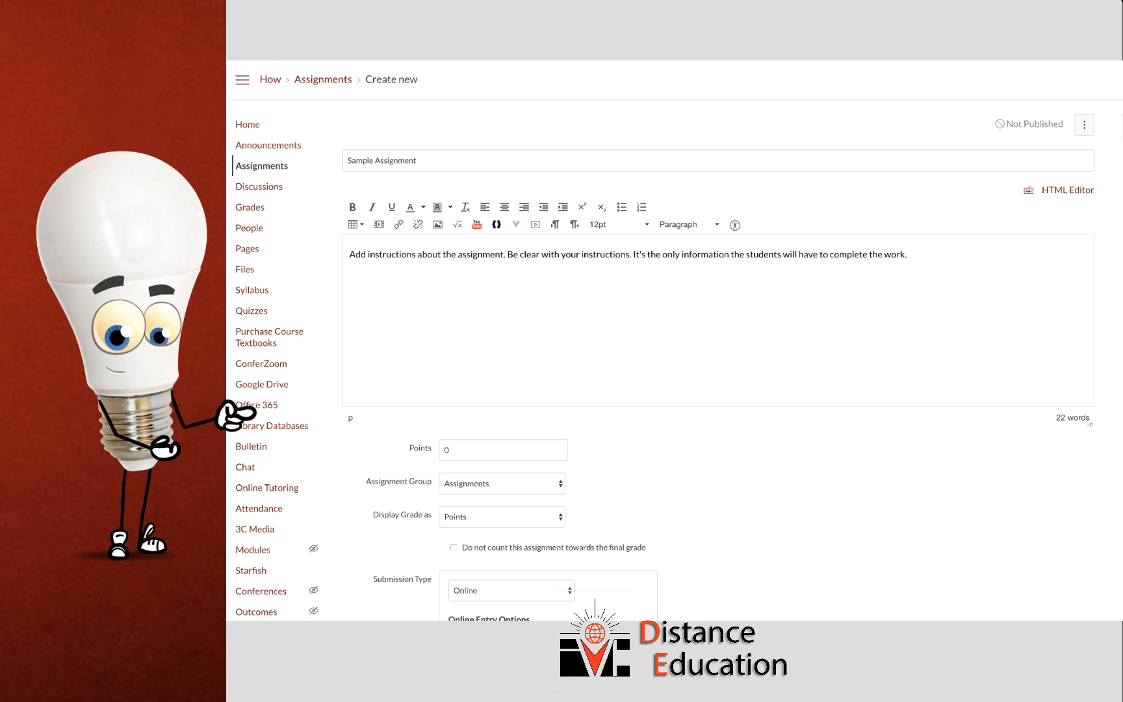
# Step: Make the assignment worth 10 points and allow text entry and file uploads as online submission options
pyautogui.click(445, 450)
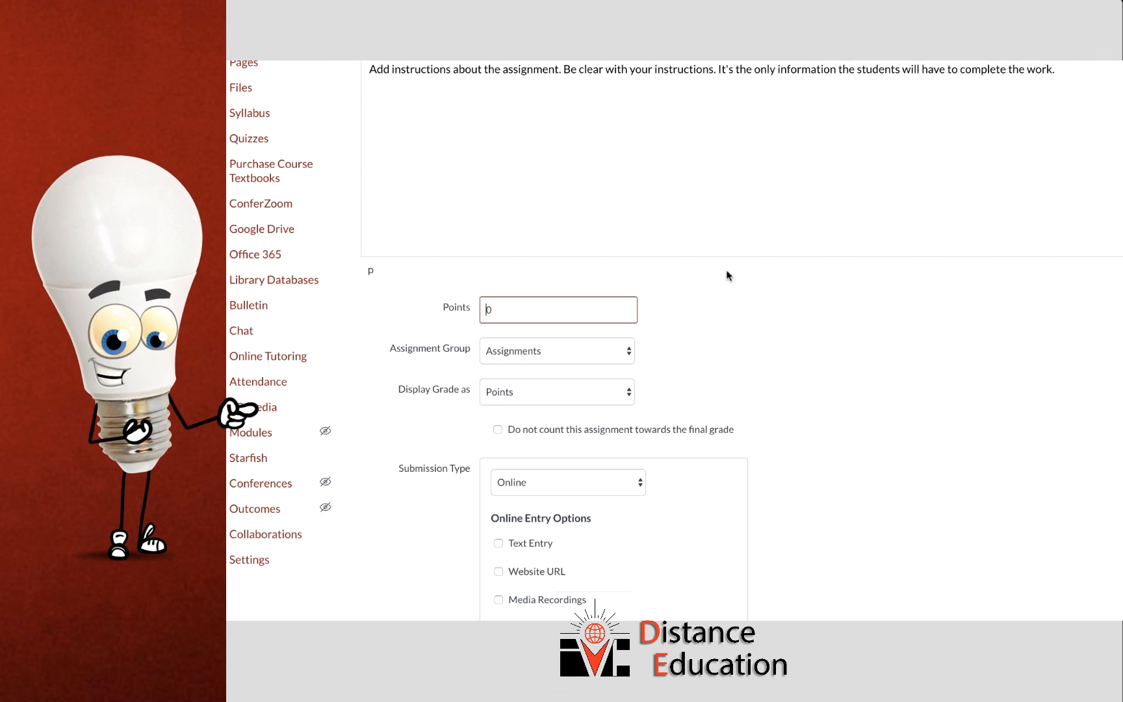
pyautogui.press('BackSpace')
pyautogui.write('10')
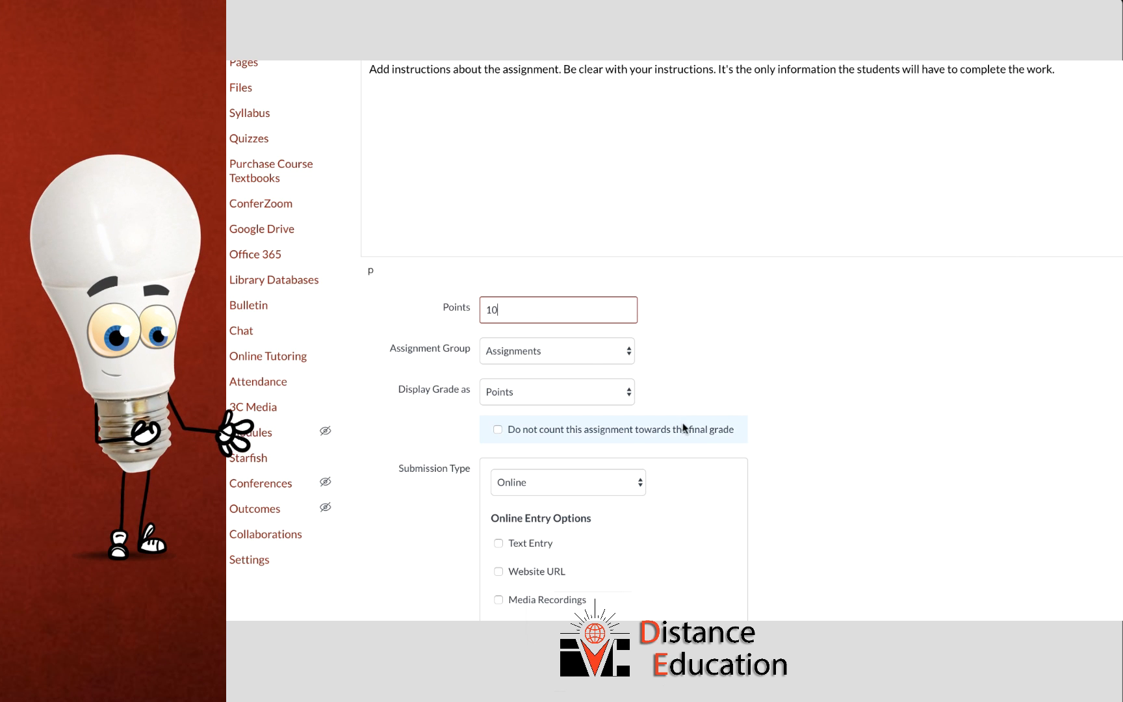
pyautogui.scroll(-1, 650, 422)
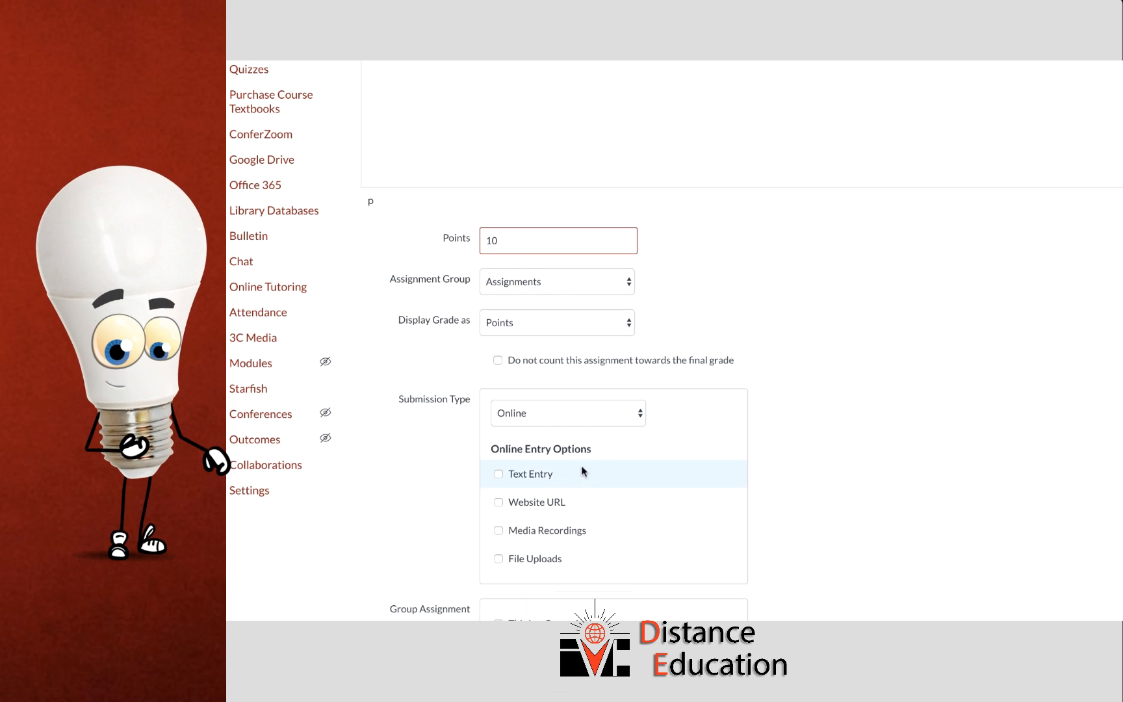
pyautogui.click(544, 478)
pyautogui.click(529, 557)
# Step: Set the assignment's due date, available-from date and until date all to March 6, 2020
pyautogui.scroll(-2, 802, 479)
pyautogui.scroll(-2, 803, 479)
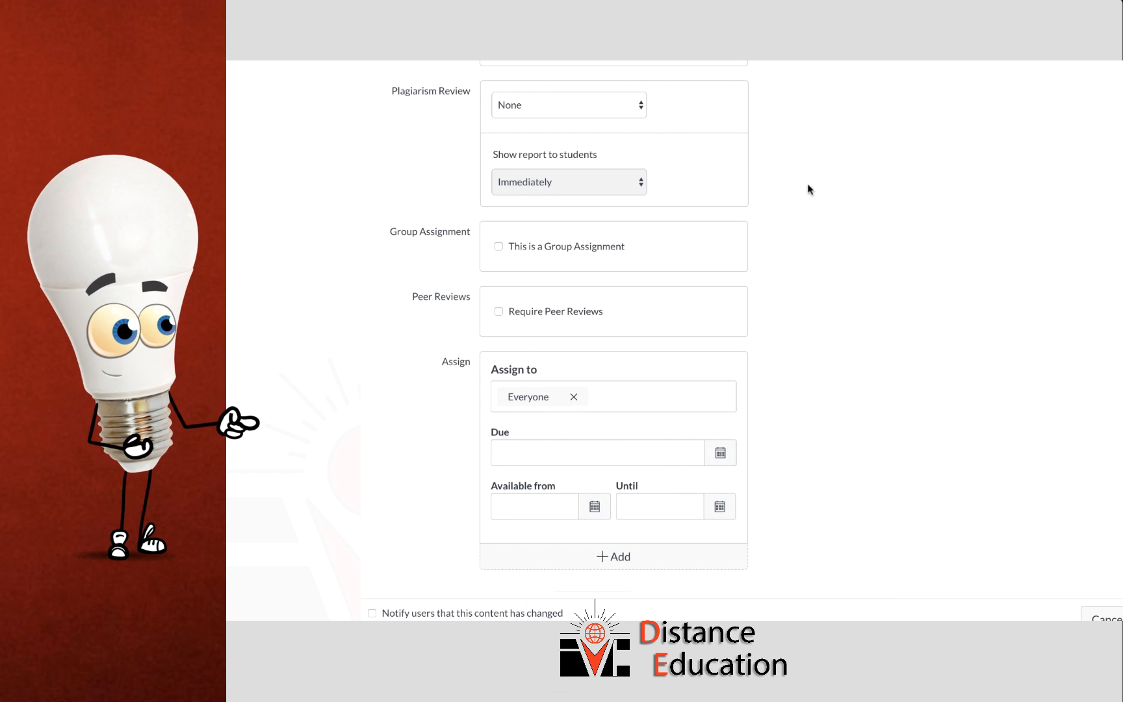
pyautogui.scroll(-1, 807, 183)
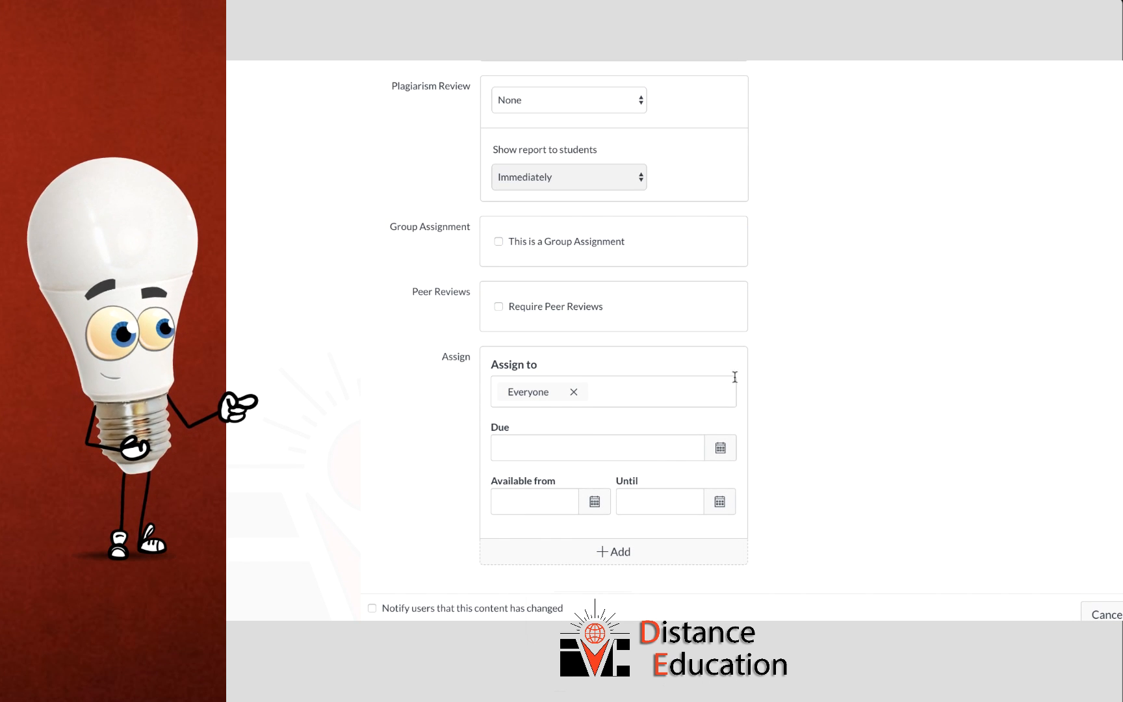
pyautogui.click(720, 447)
pyautogui.click(625, 320)
pyautogui.click(594, 515)
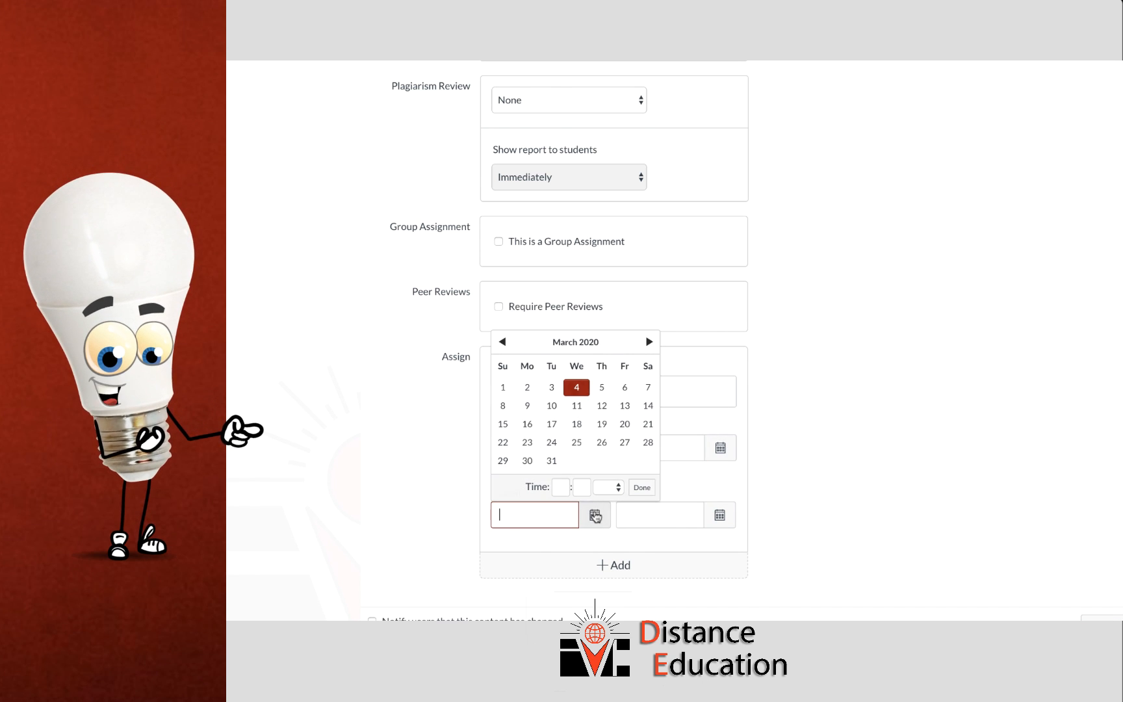
pyautogui.click(625, 387)
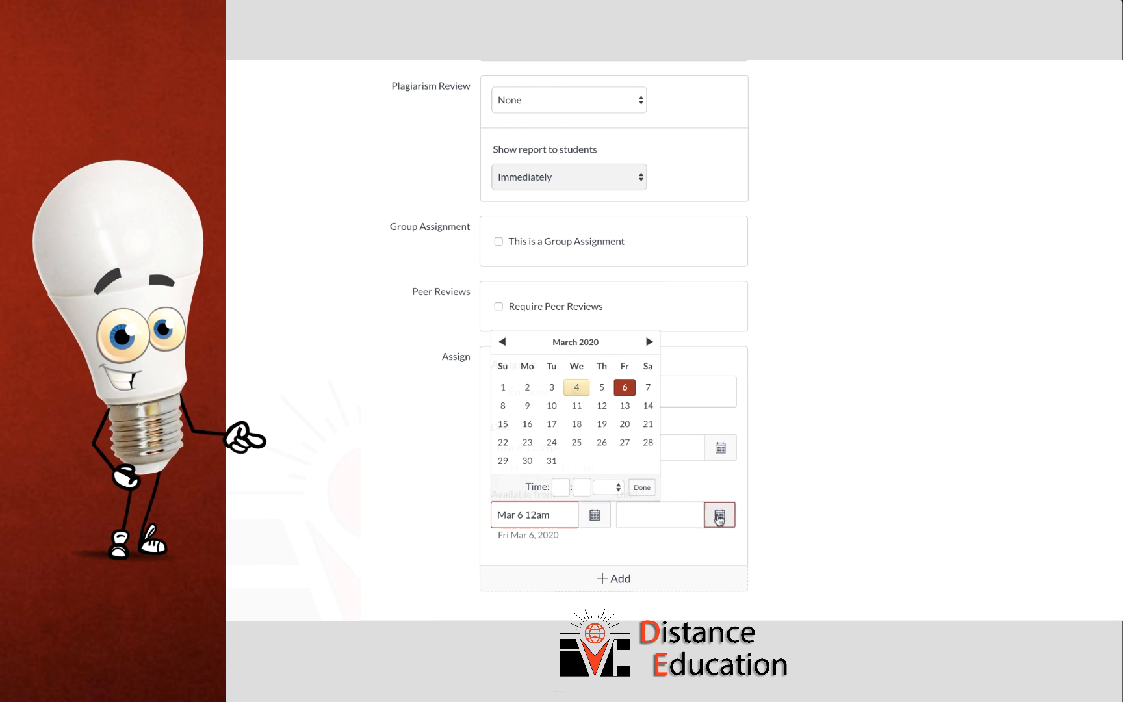
pyautogui.click(719, 515)
pyautogui.click(748, 388)
pyautogui.click(824, 443)
# Step: Save and publish Sample Assignment and return to the course's assignments list
pyautogui.scroll(-1, 824, 443)
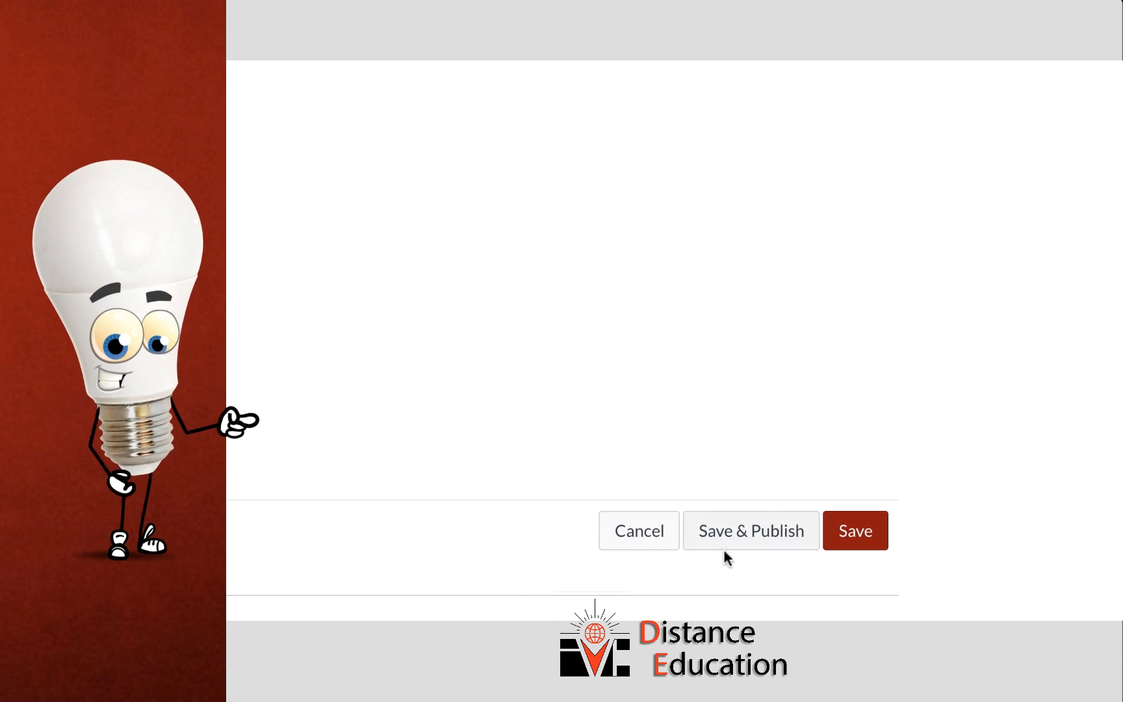
pyautogui.click(727, 543)
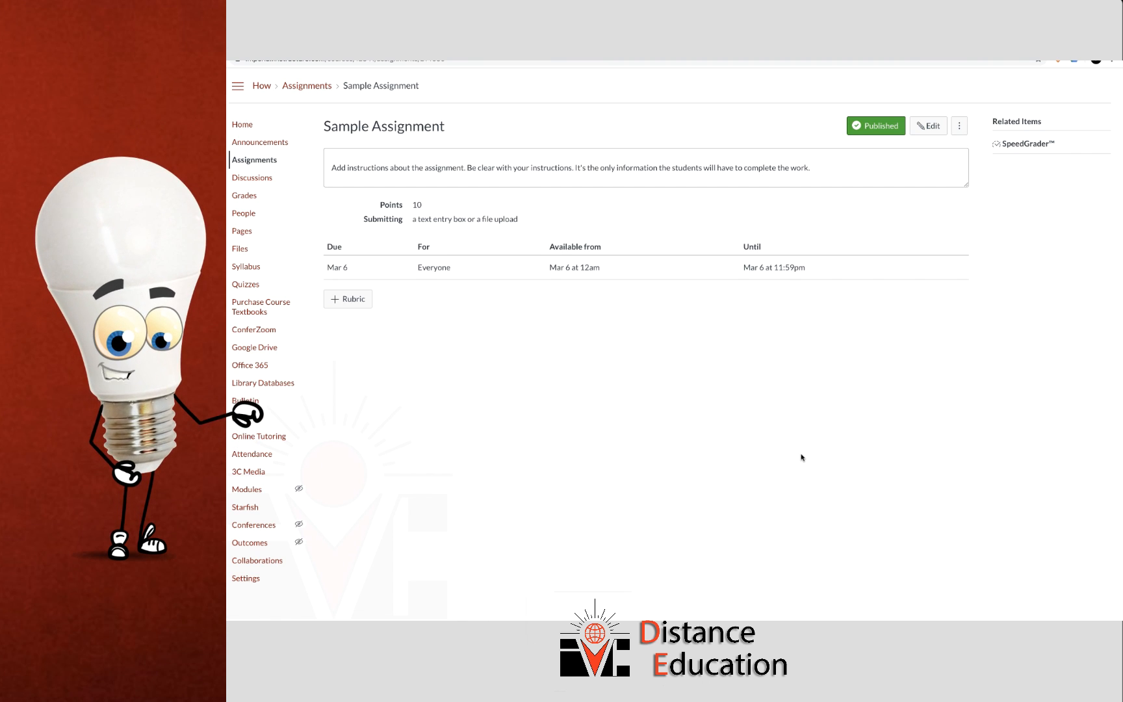
pyautogui.click(278, 164)
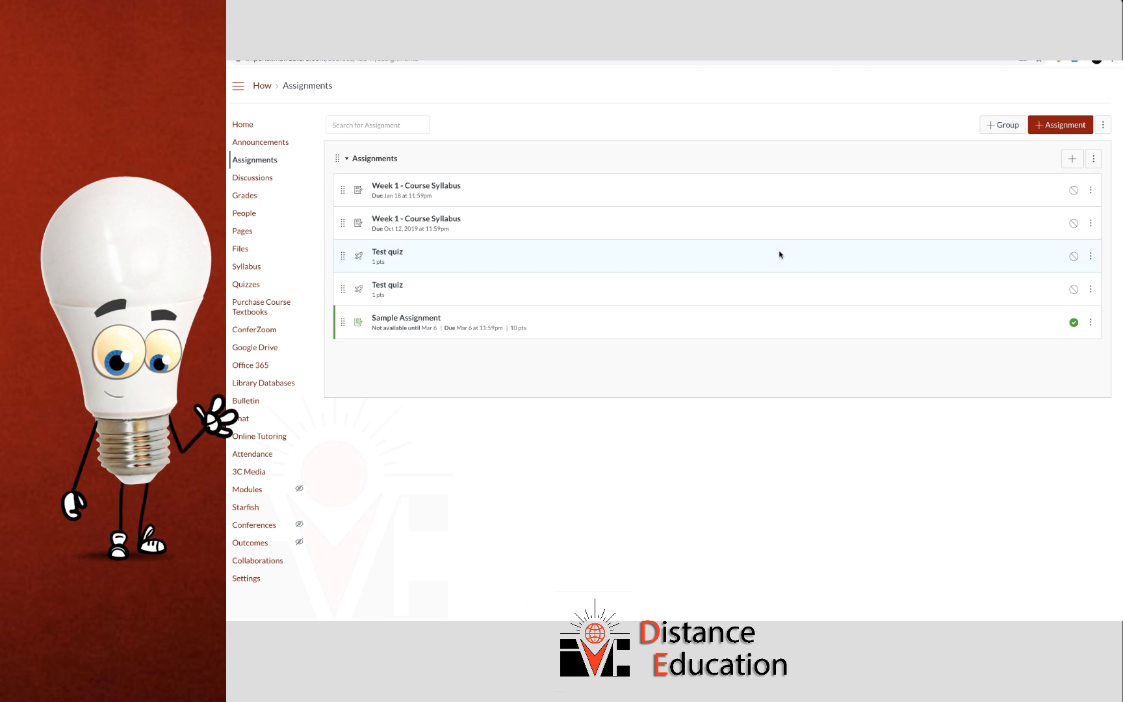
# Step: Upload video notes.txt from the notes folder to the course's files
pyautogui.click(244, 250)
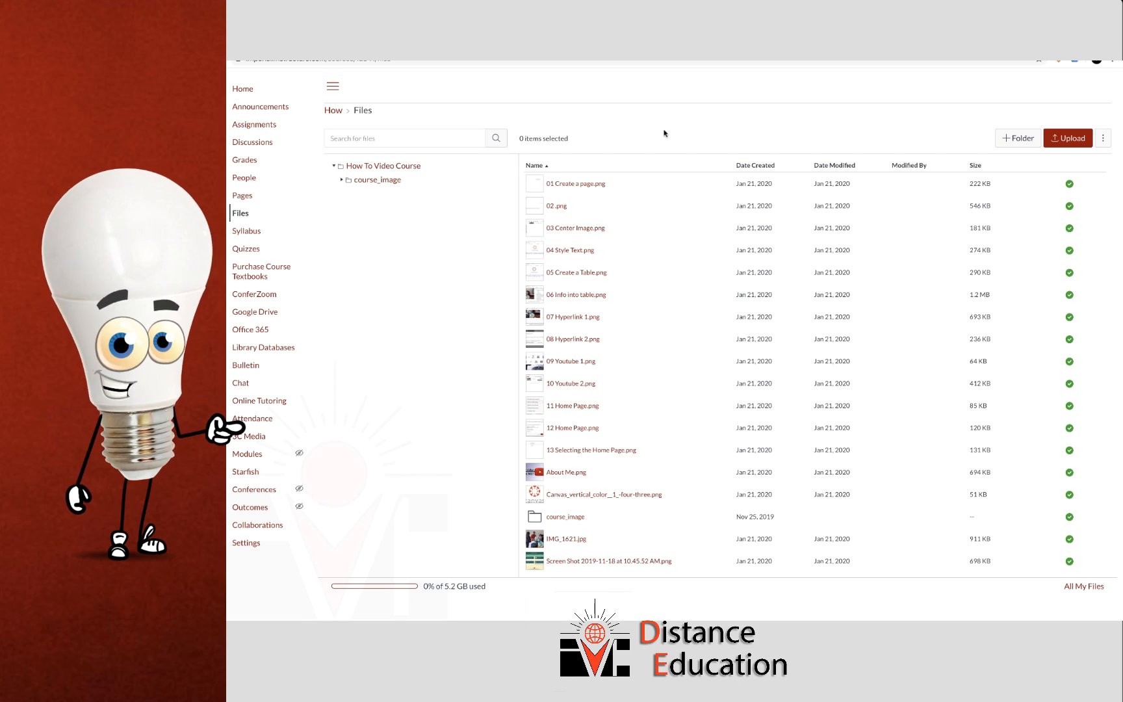
pyautogui.click(1062, 138)
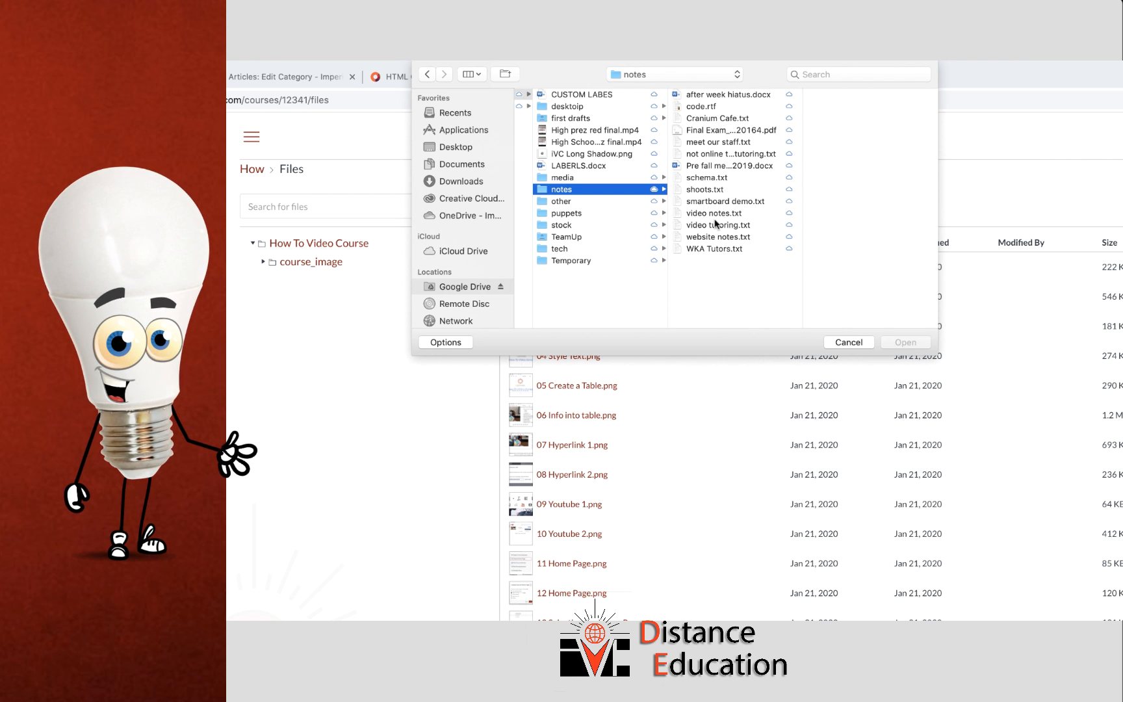
pyautogui.click(715, 215)
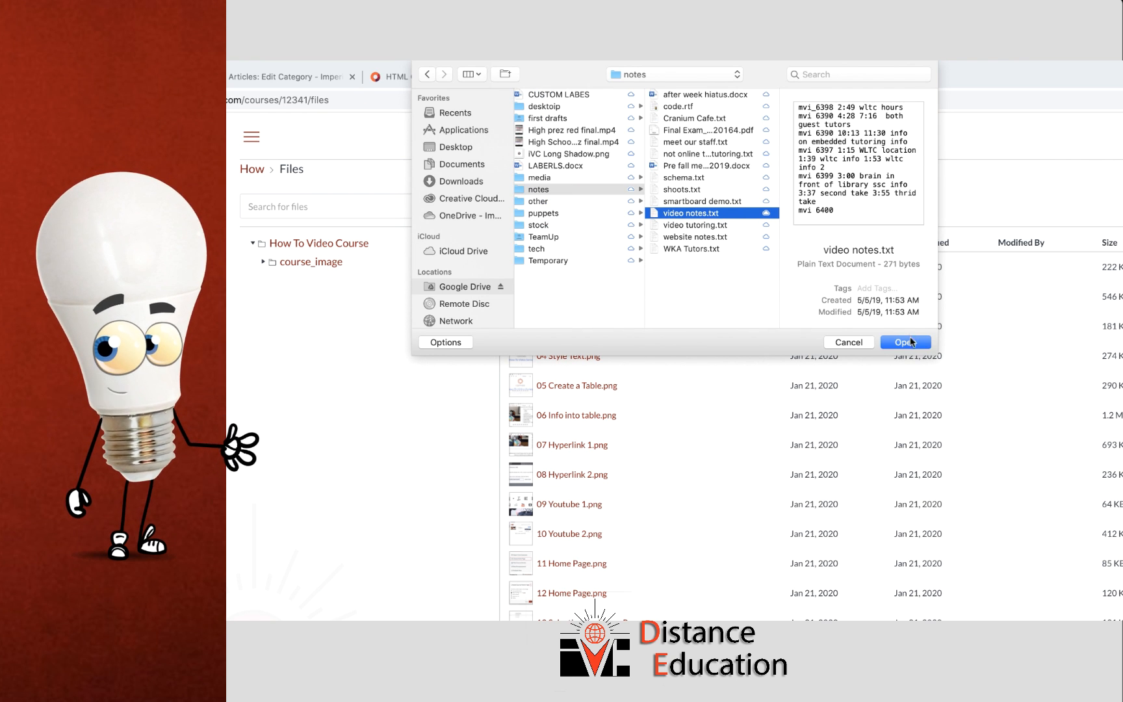
pyautogui.click(905, 342)
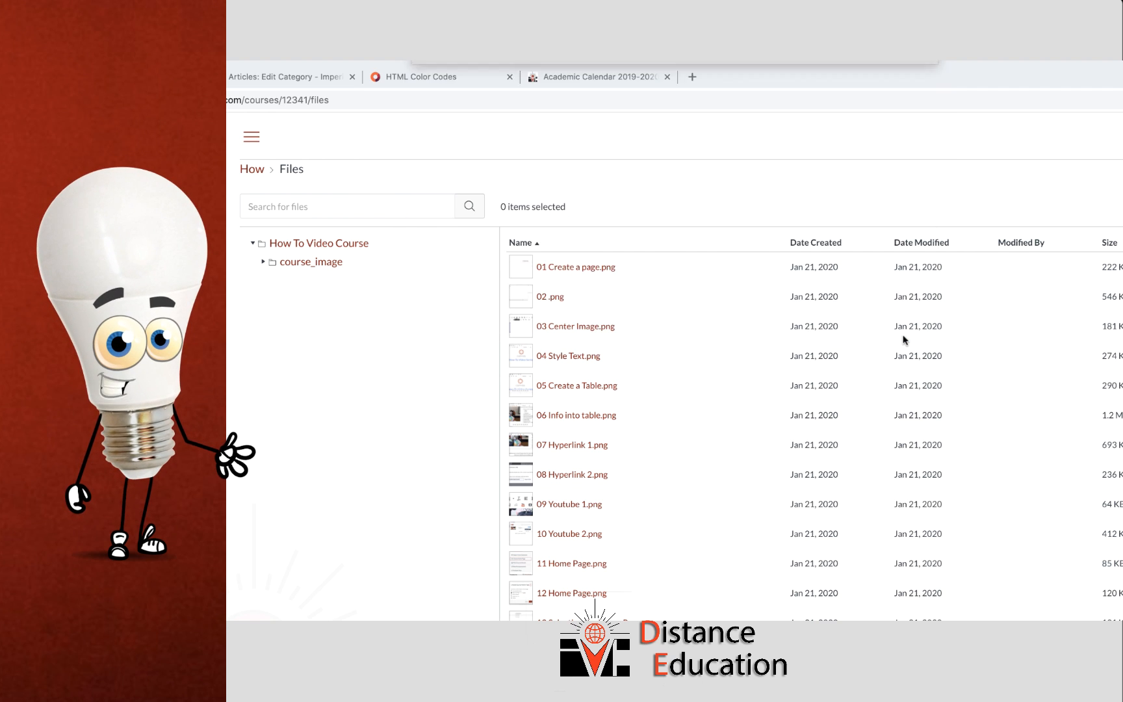
pyautogui.scroll(-1, 597, 494)
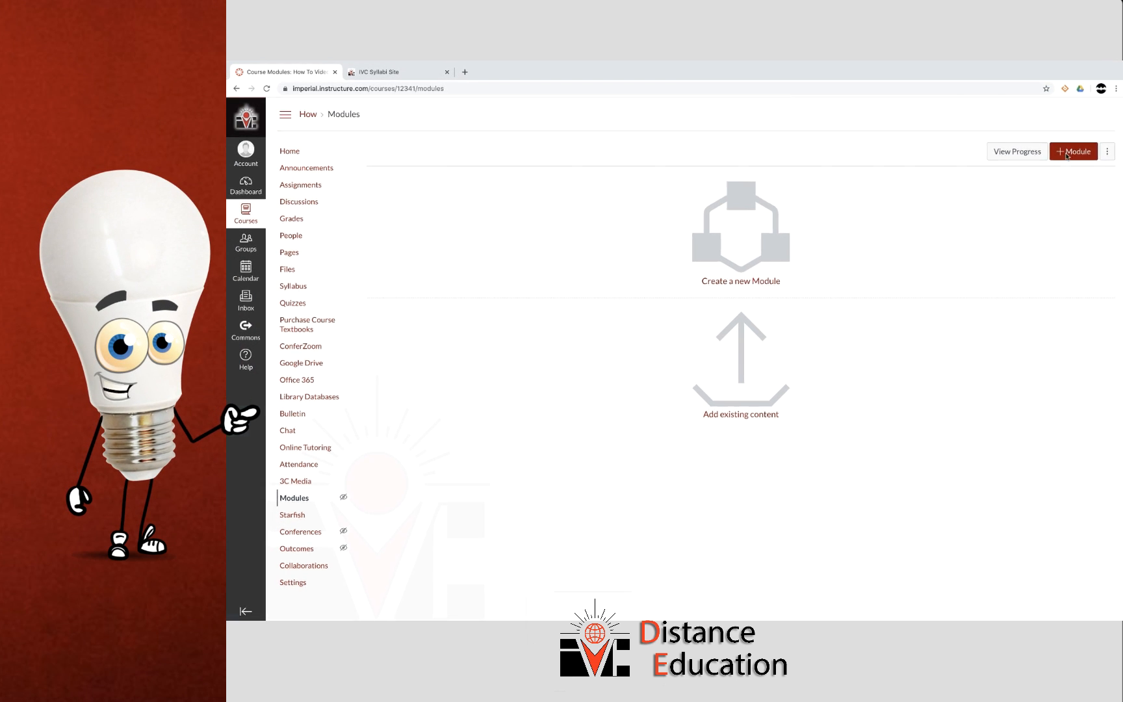
# Step: Create a course module named "Linking a Web Page"
pyautogui.click(1067, 153)
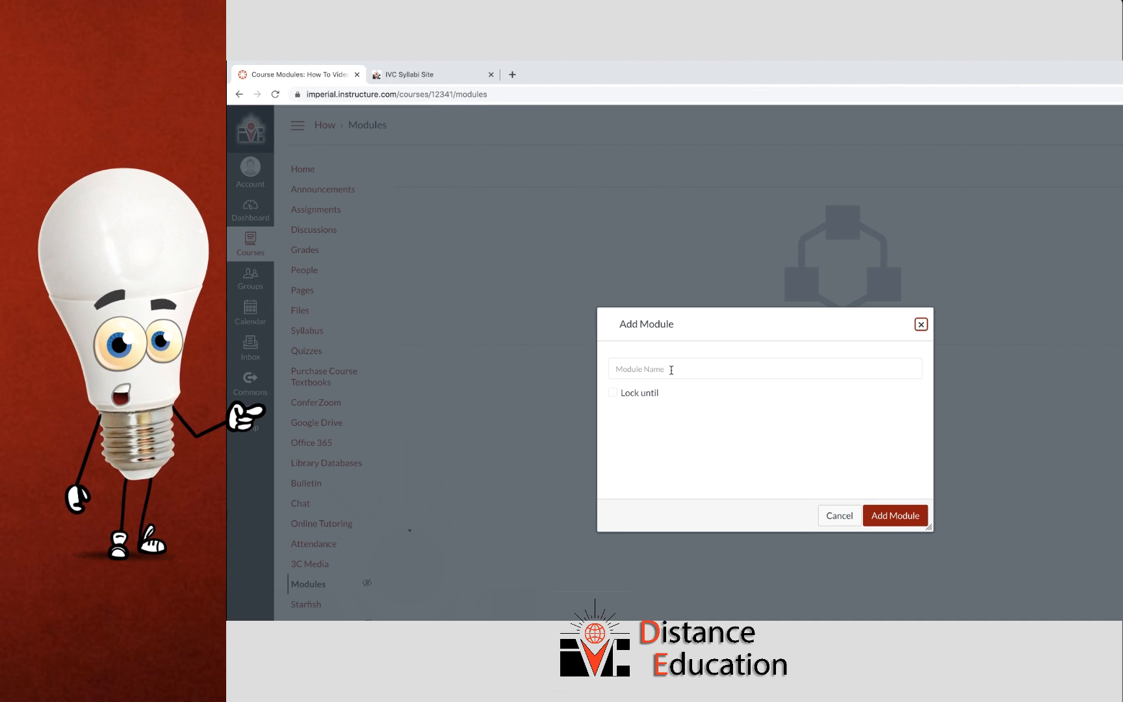
pyautogui.click(672, 370)
pyautogui.write('Linking a Web Page')
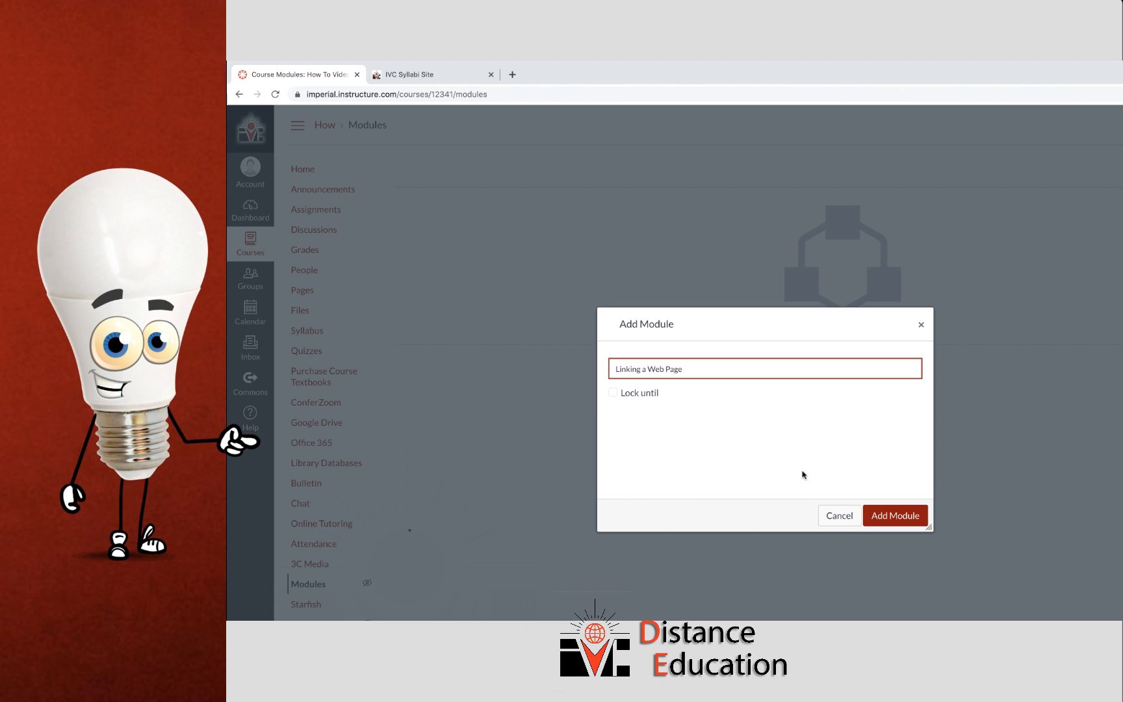
pyautogui.click(874, 513)
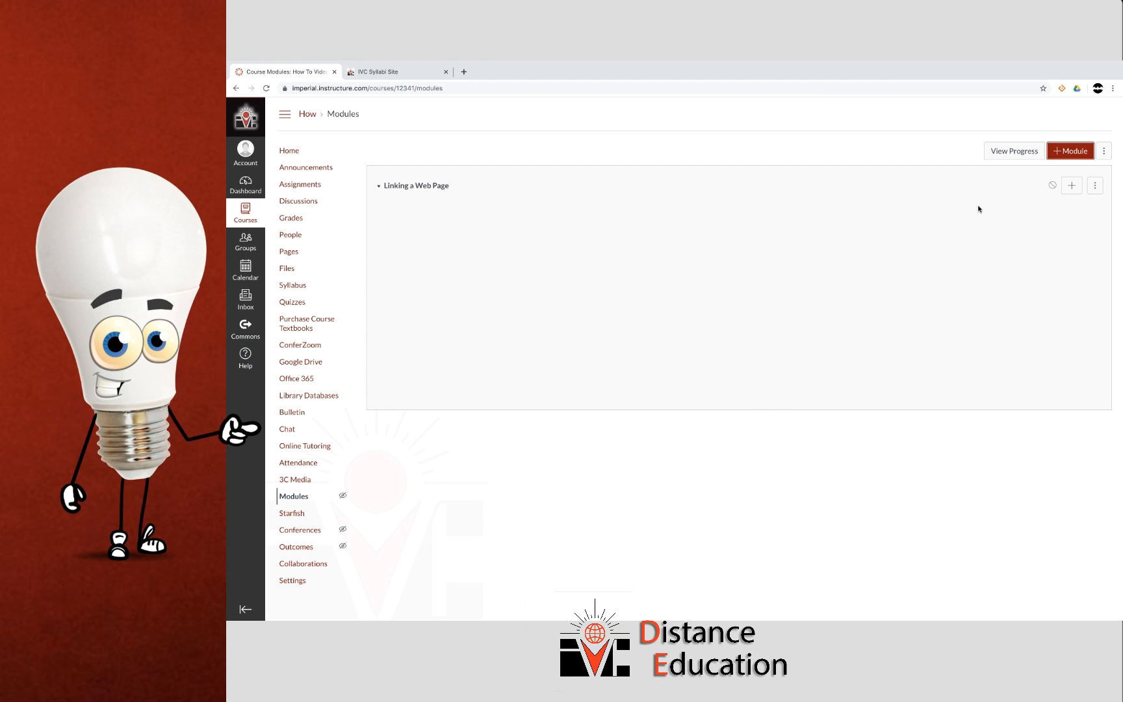
# Step: Start adding an External URL item to the Linking a Web Page module
pyautogui.click(1072, 184)
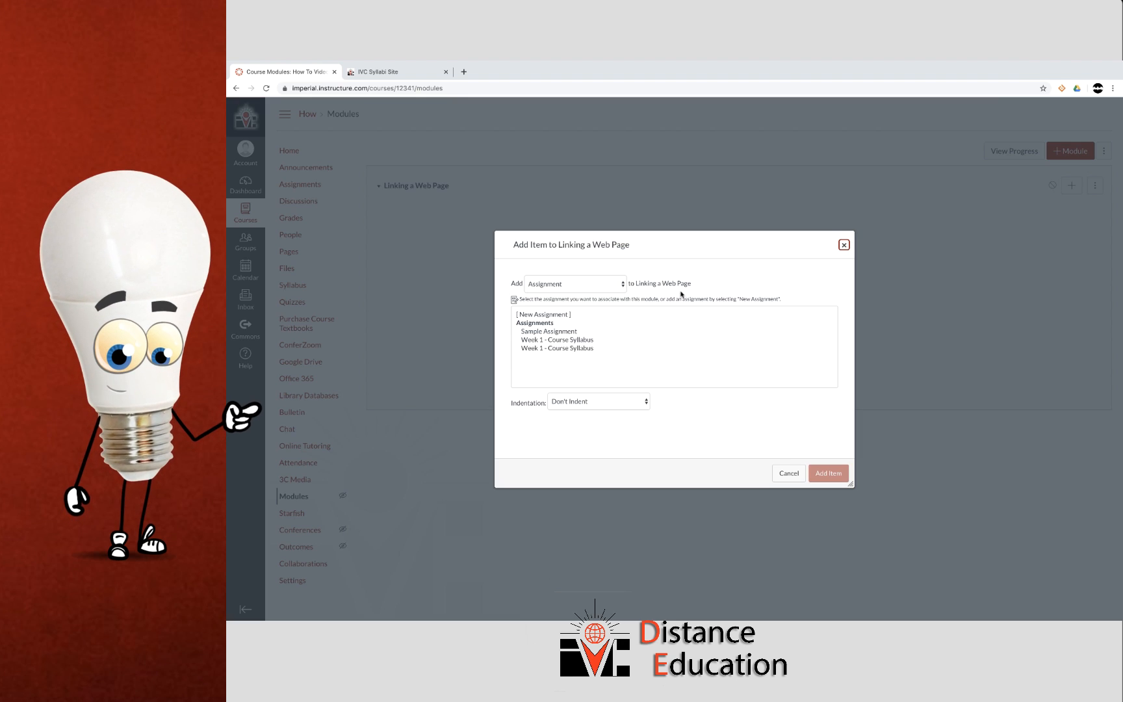
pyautogui.click(602, 284)
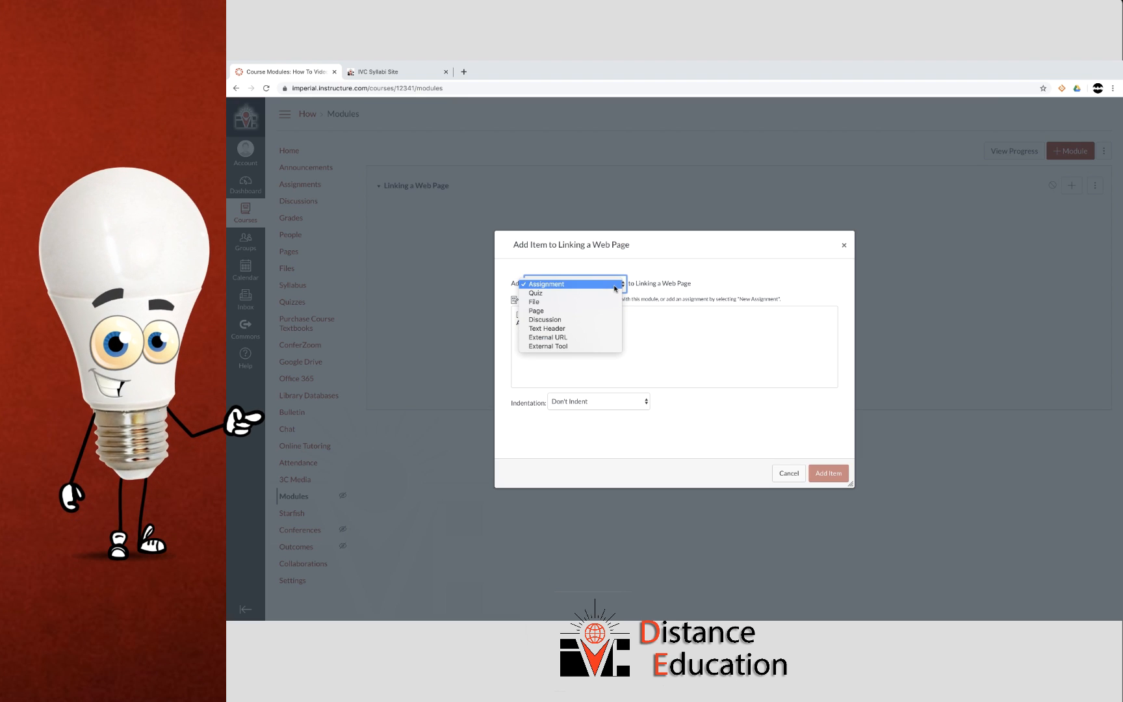
pyautogui.click(606, 336)
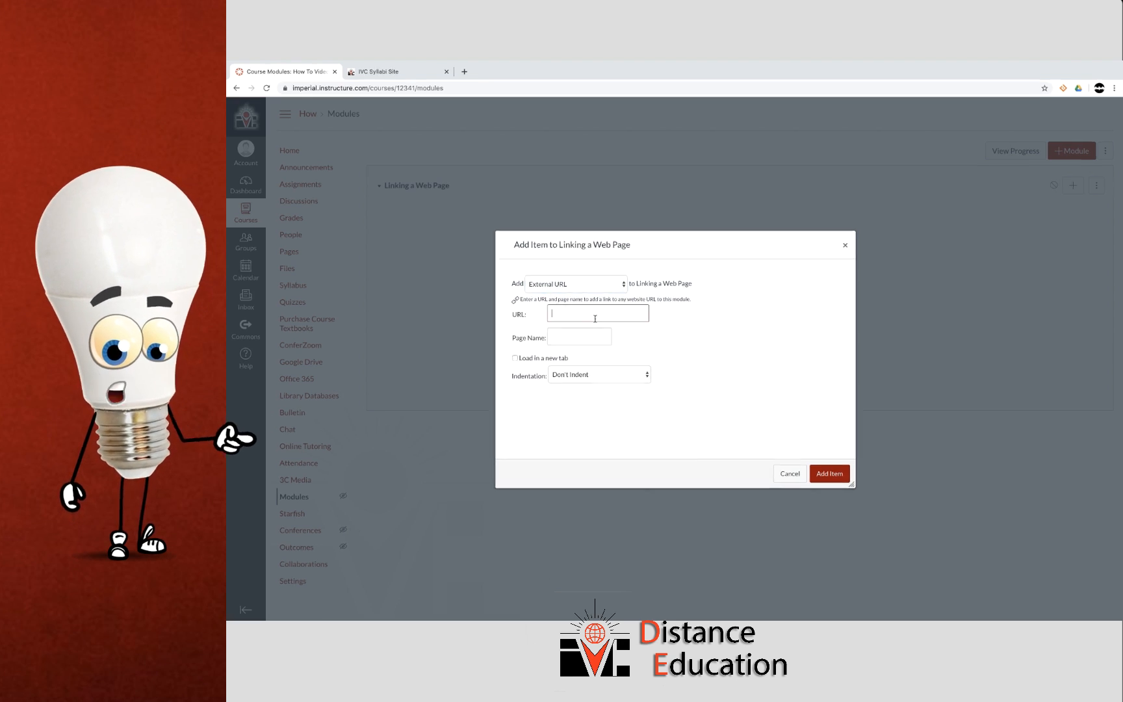
# Step: Switch to the open IVC Syllabi Site page and copy its web address, syllabi.imperial.edu
pyautogui.click(402, 76)
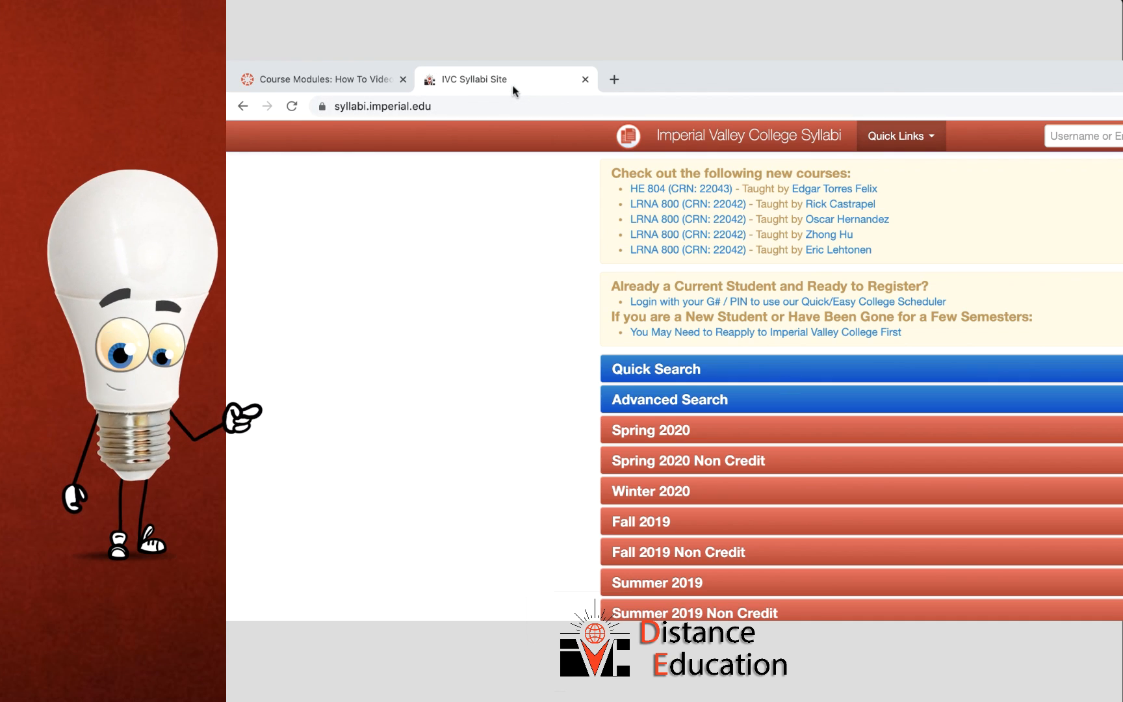
pyautogui.click(414, 106)
pyautogui.rightClick(415, 105)
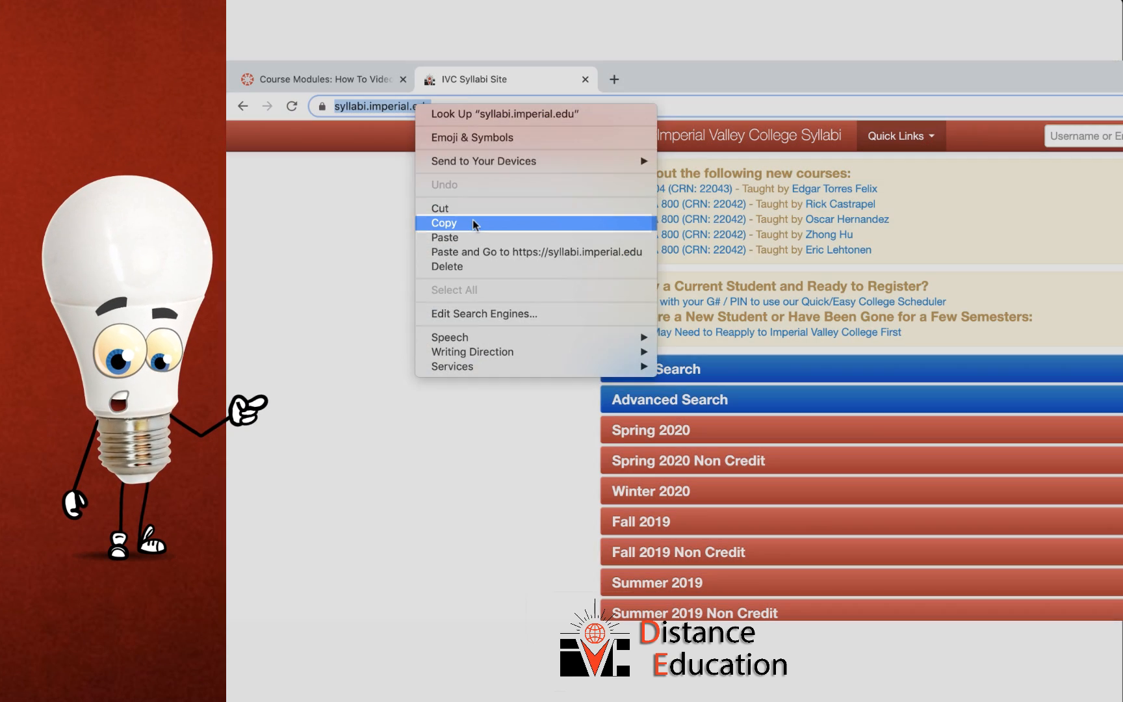
pyautogui.click(473, 222)
pyautogui.click(358, 79)
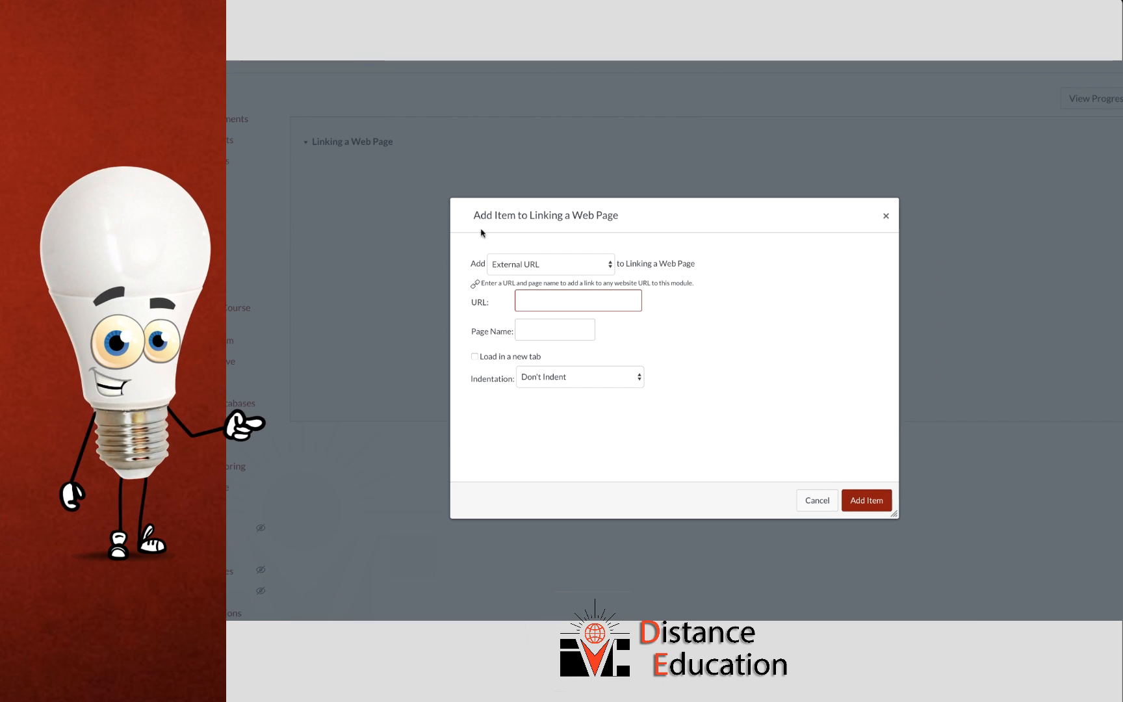
pyautogui.rightClick(534, 302)
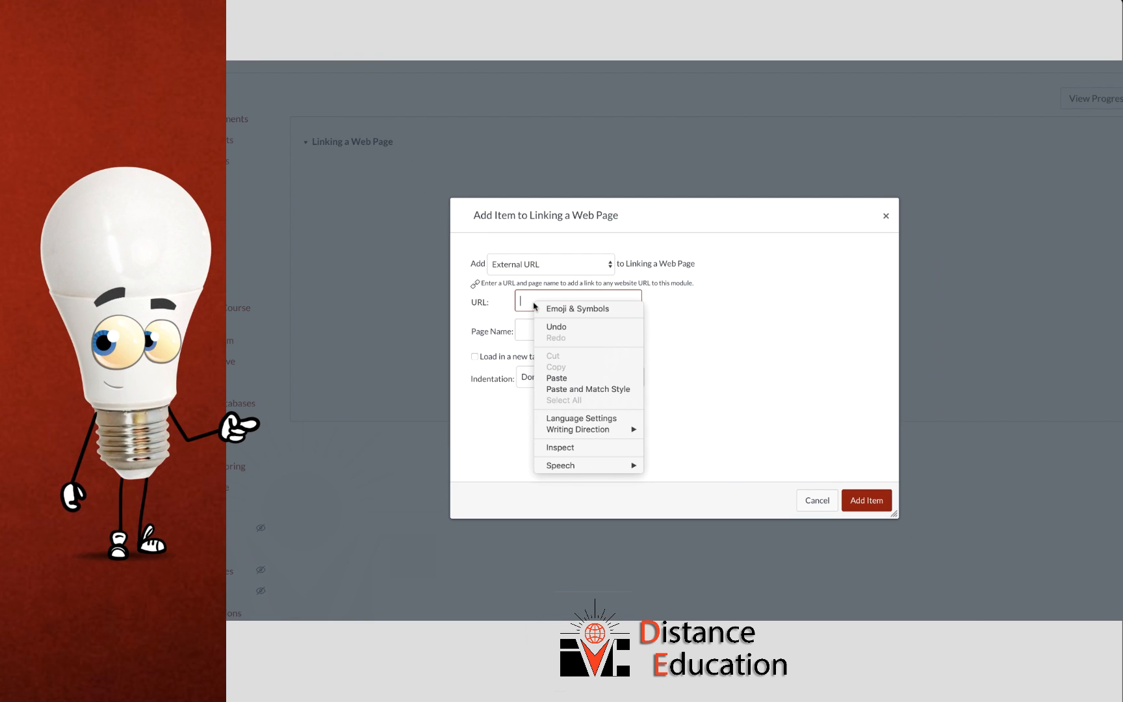
pyautogui.click(570, 383)
pyautogui.click(558, 326)
pyautogui.write('Sy')
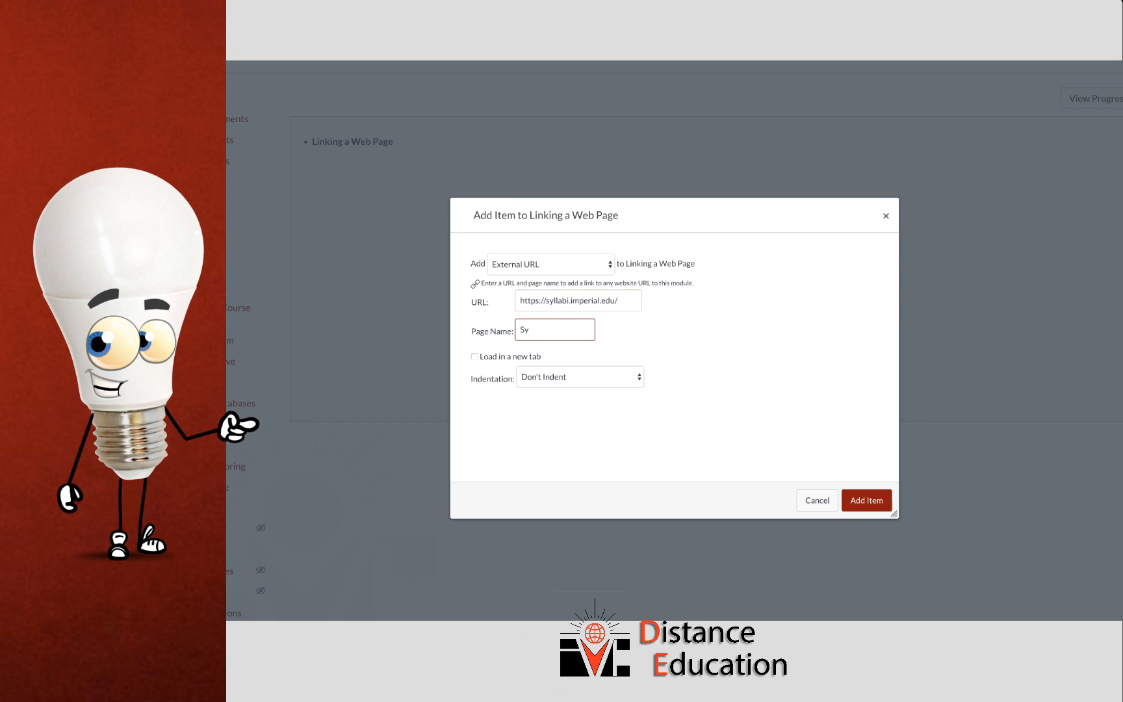
pyautogui.write('llabus Site')
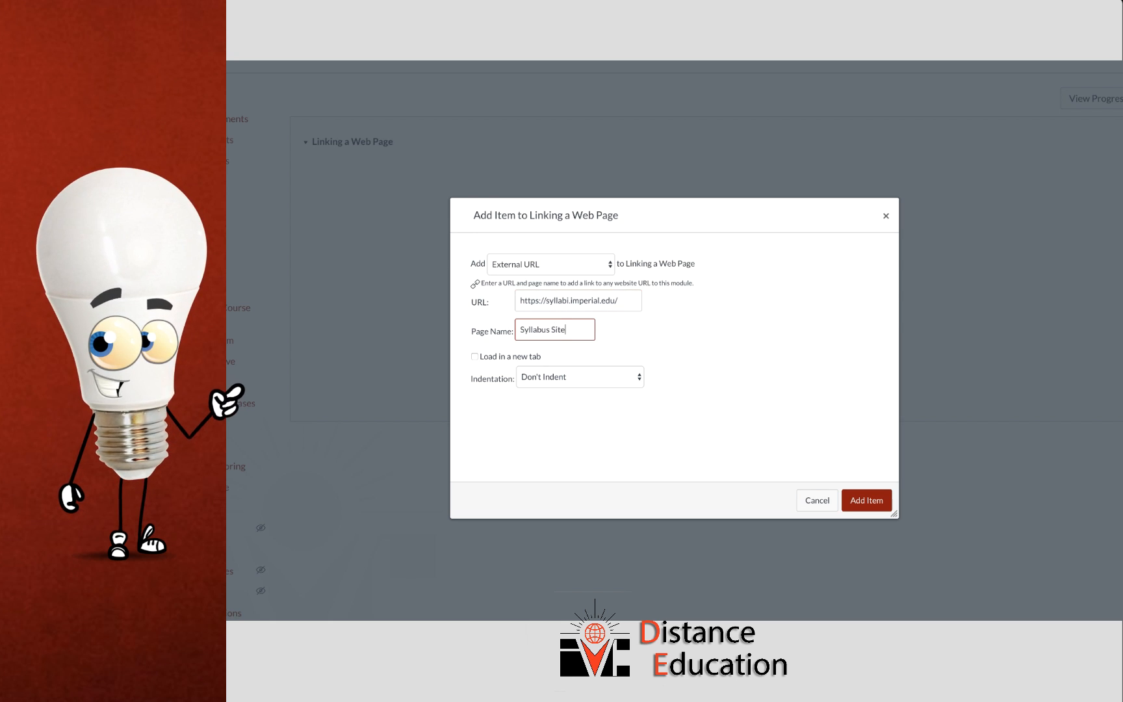
pyautogui.click(856, 500)
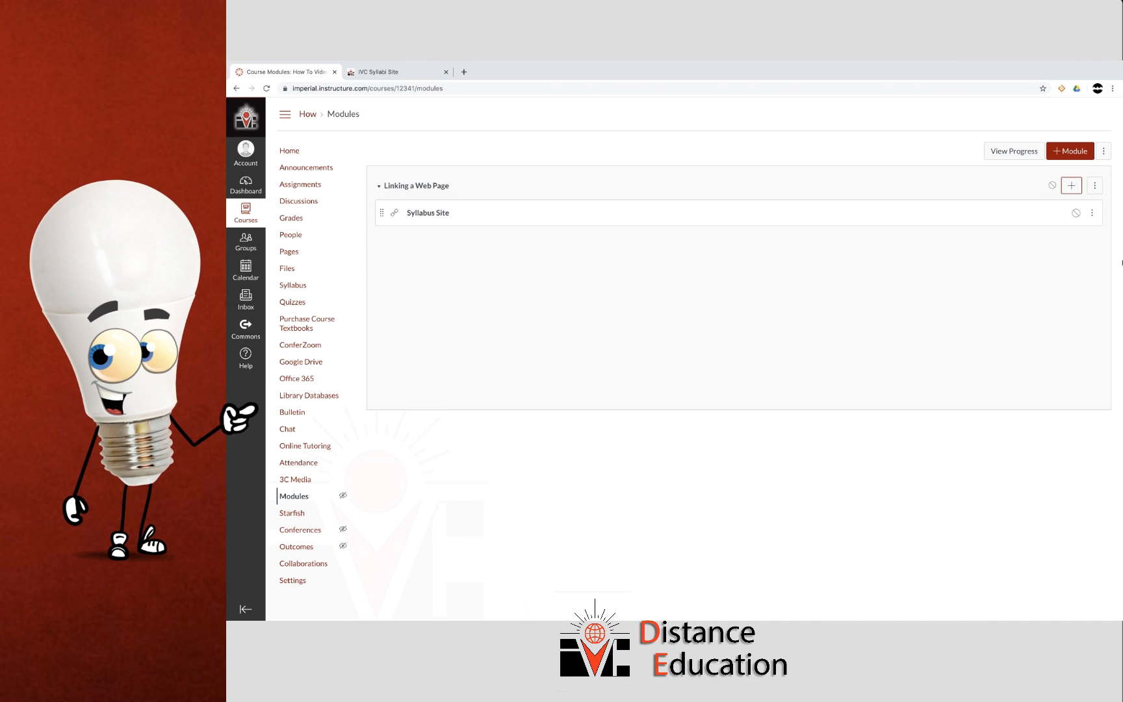
# Step: Publish the Linking a Web Page module and open its Syllabus Site link to look through the embedded page
pyautogui.click(1051, 188)
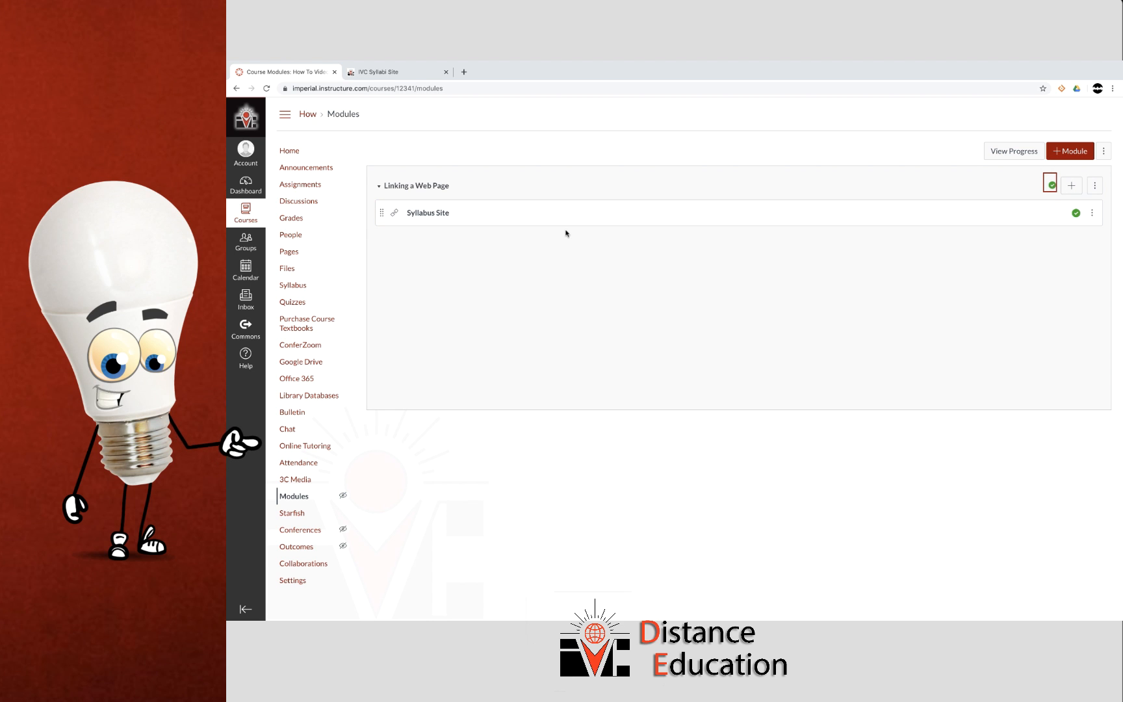
pyautogui.click(437, 214)
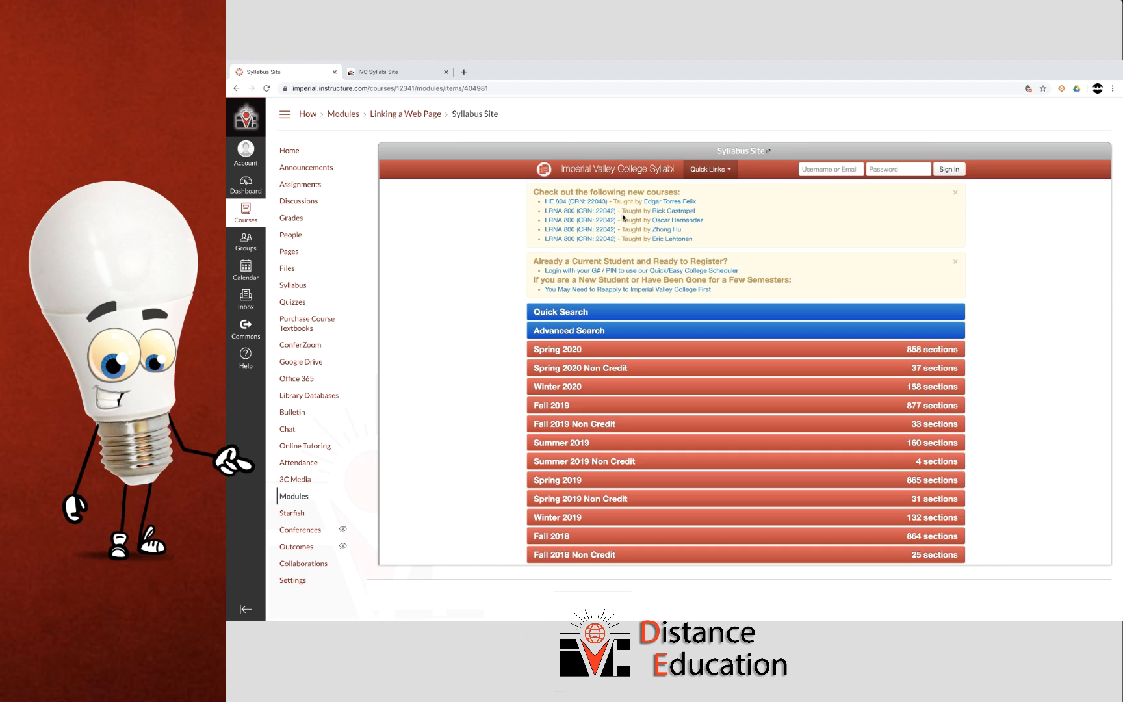
pyautogui.scroll(-10, 623, 218)
pyautogui.scroll(-3, 623, 217)
pyautogui.scroll(15, 623, 218)
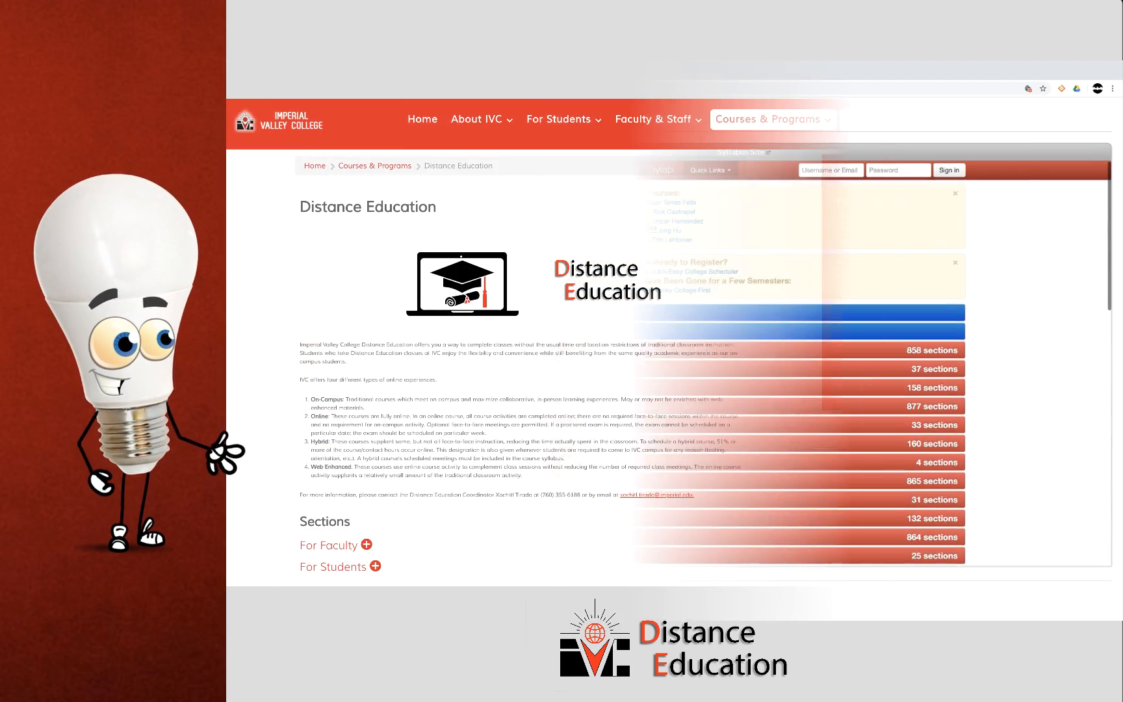